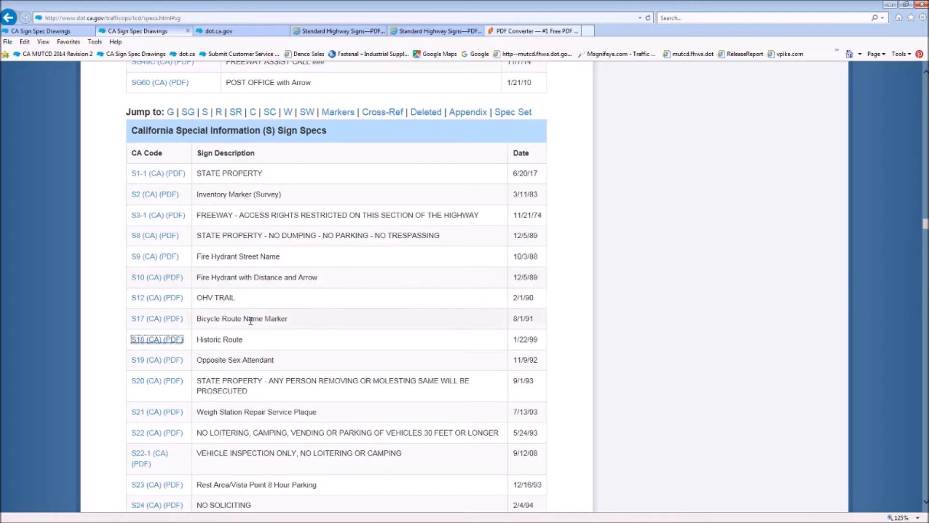
- Open the SG60 (CA) POST OFFICE with Arrow spec PDF from the sign list and read its drawing and notes
scroll(220, 329, "up", 4)
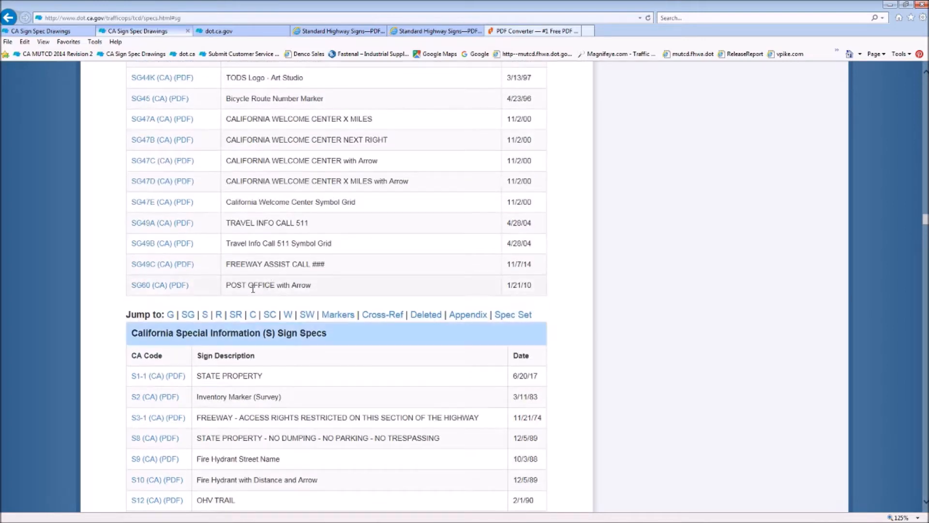
left_click(154, 286)
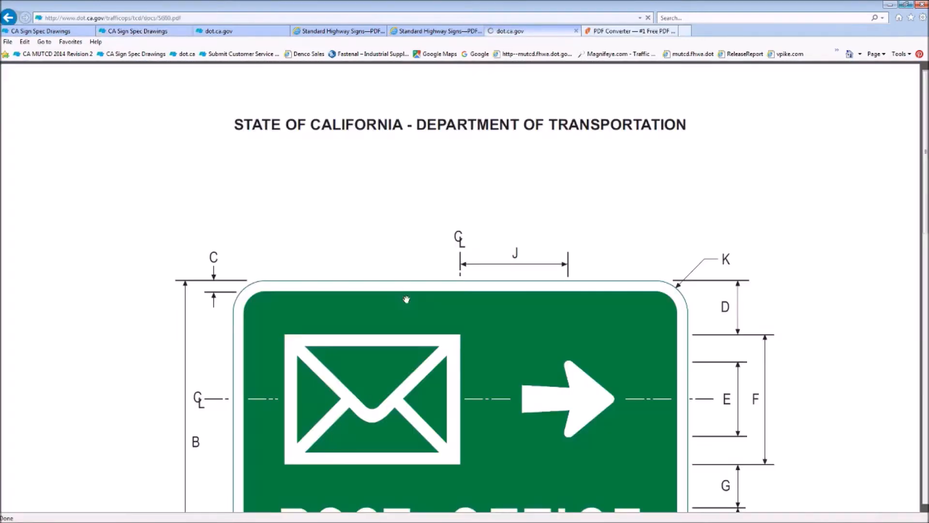
scroll(407, 291, "down", 3)
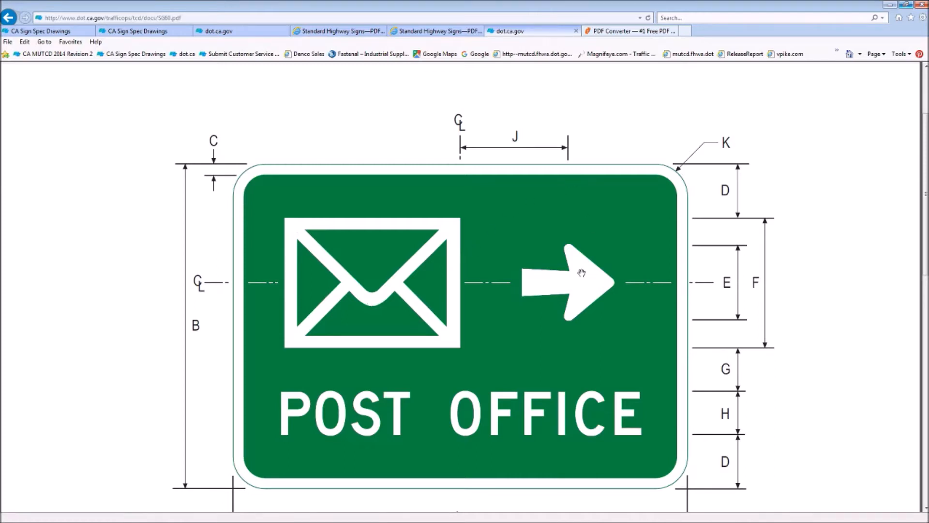
scroll(587, 270, "down", 5)
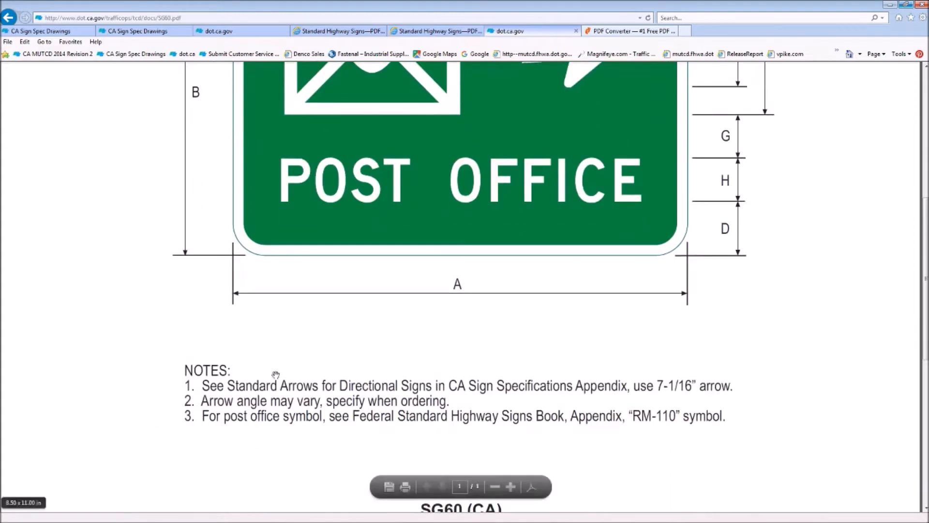
scroll(580, 271, "up", 3)
scroll(591, 172, "down", 2)
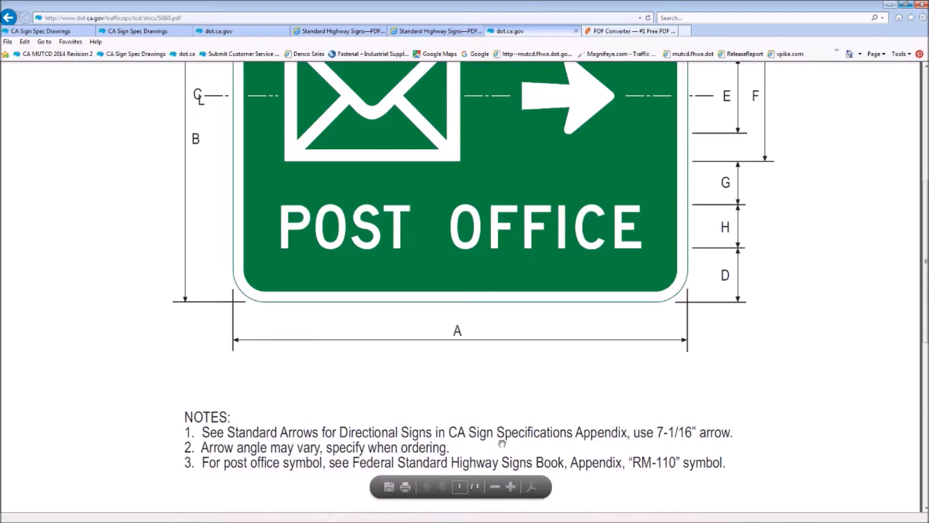
- Look through the open standard arrow appendix, sign spec lists and PrimoPDF download page, and return to the Post Office sign drawing
left_click(234, 31)
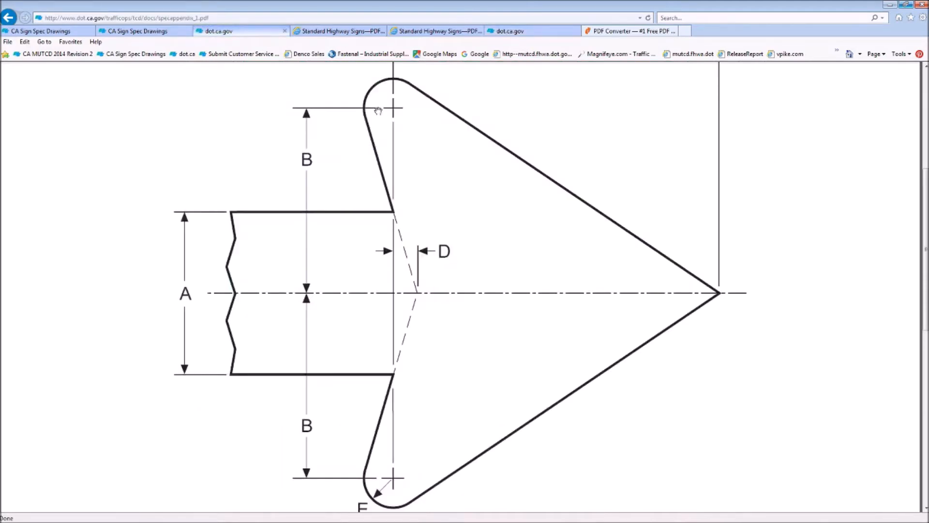
left_click(71, 33)
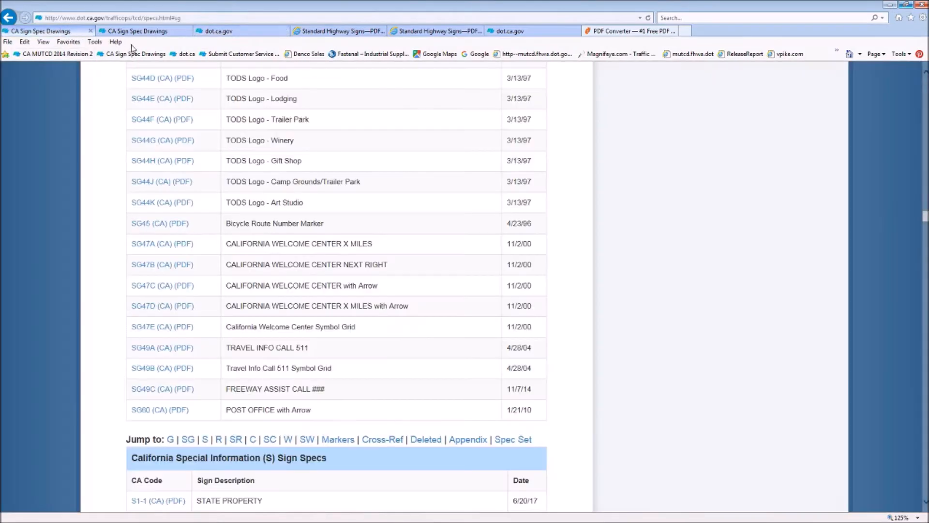
left_click(140, 34)
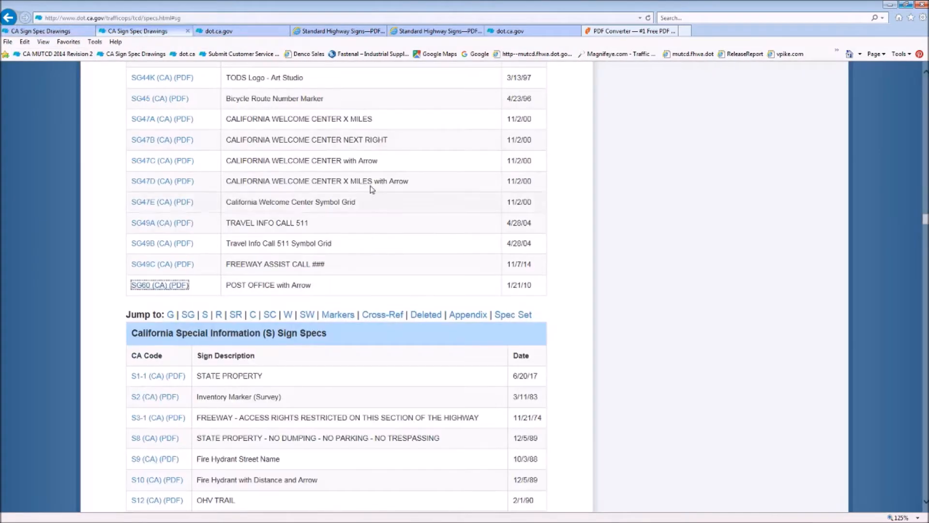
left_click(323, 32)
left_click(424, 32)
left_click(513, 31)
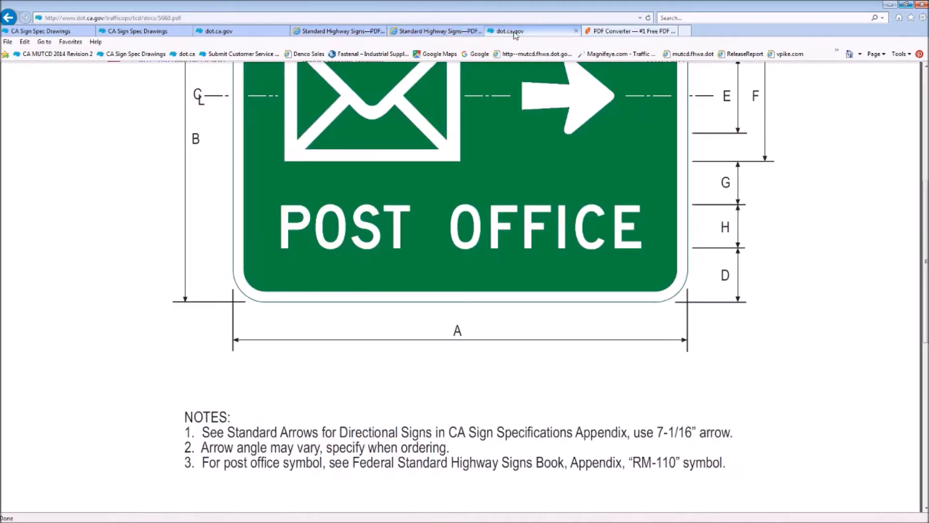
scroll(549, 191, "up", 3)
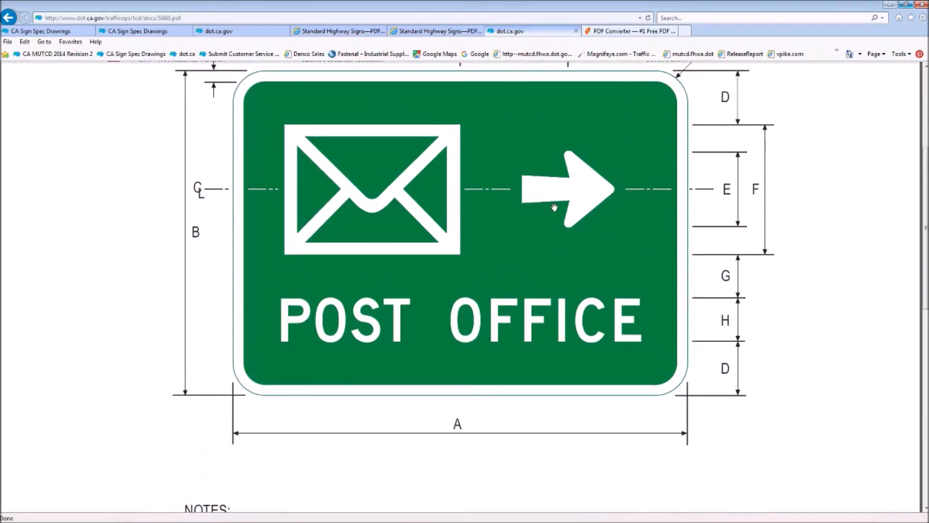
scroll(534, 204, "up", 2)
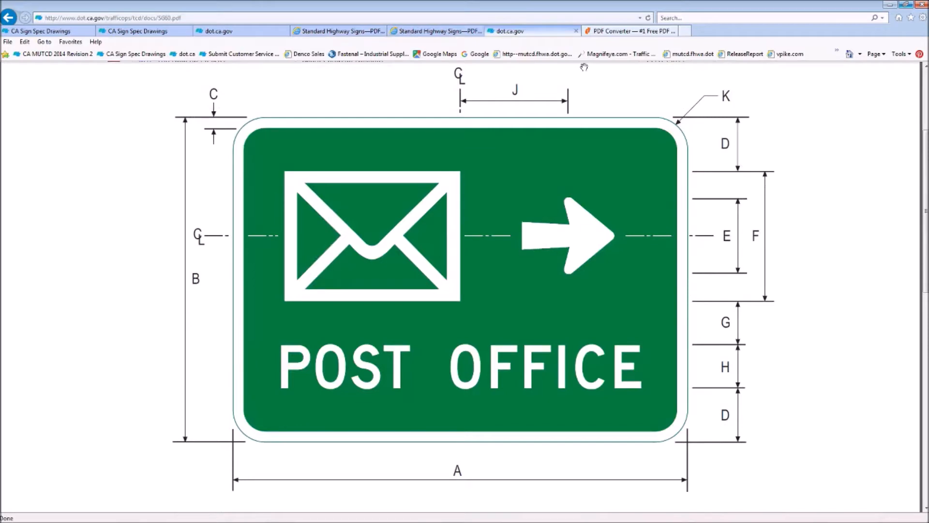
left_click(629, 33)
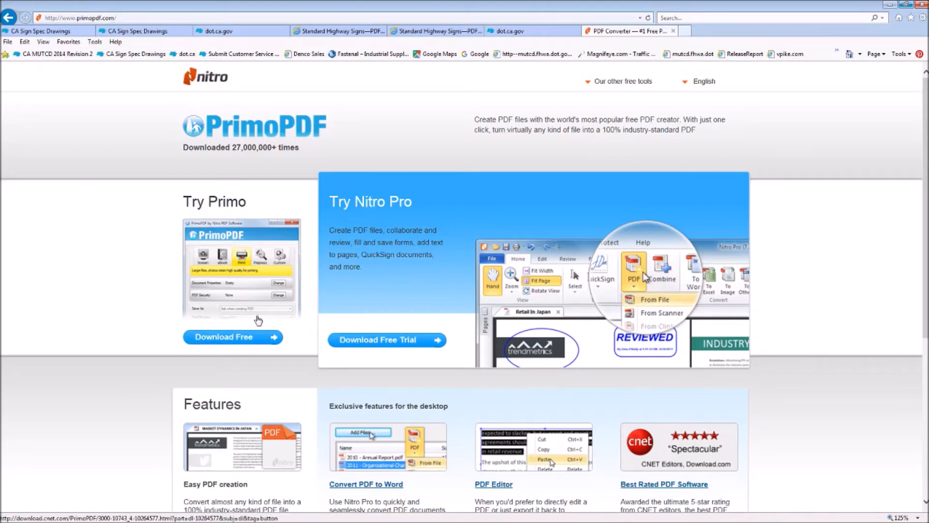
left_click(509, 32)
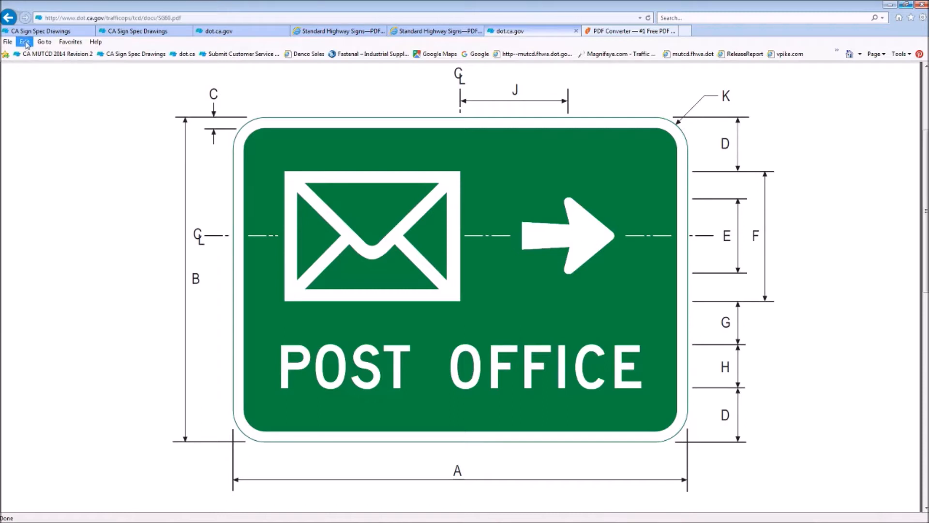
- Print the Post Office sign drawing to the PrimoPDF printer
right_click(150, 231)
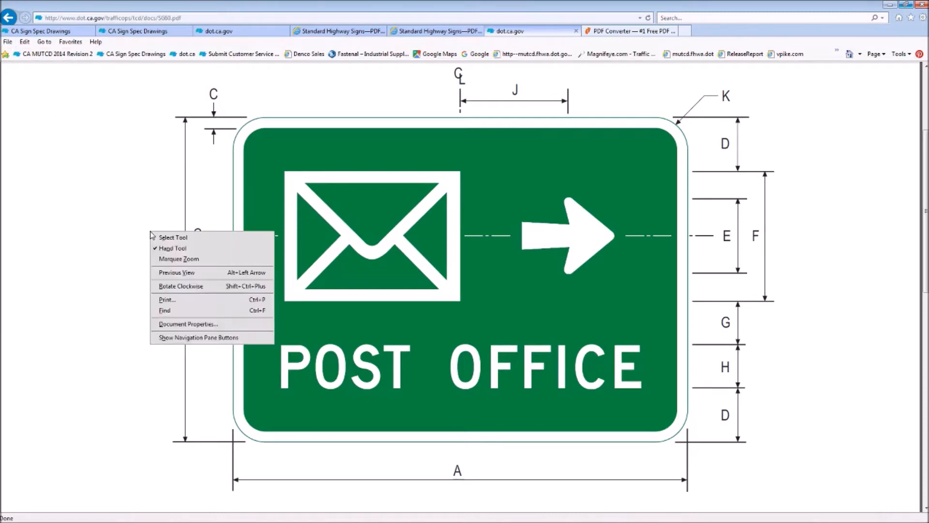
left_click(184, 300)
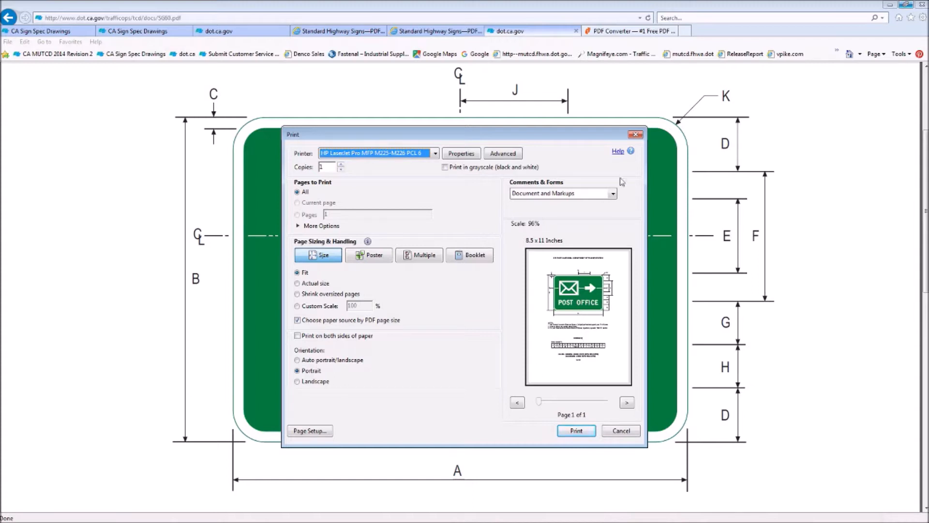
left_click(436, 155)
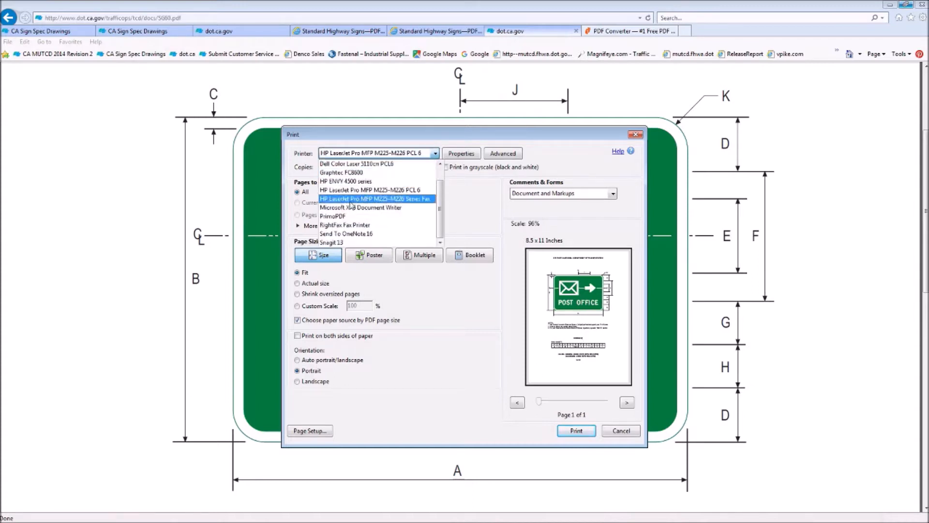
left_click(342, 217)
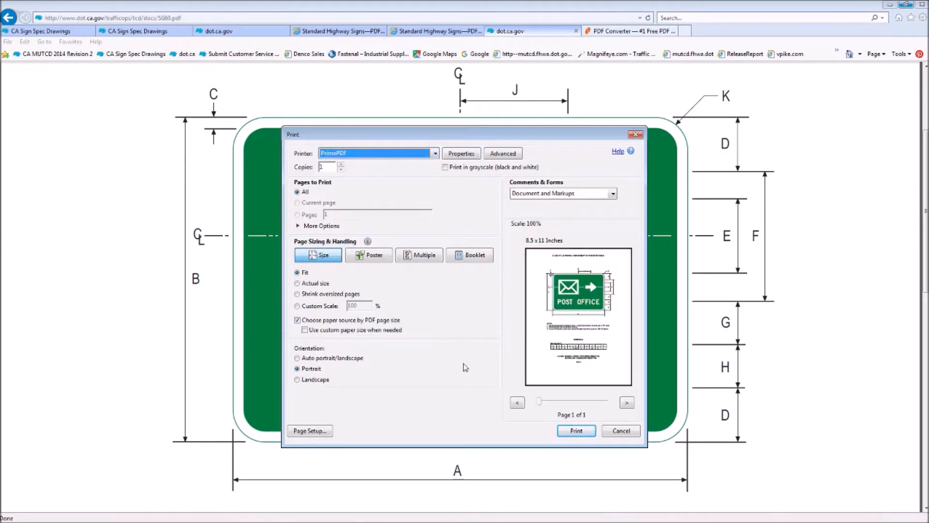
left_click(575, 431)
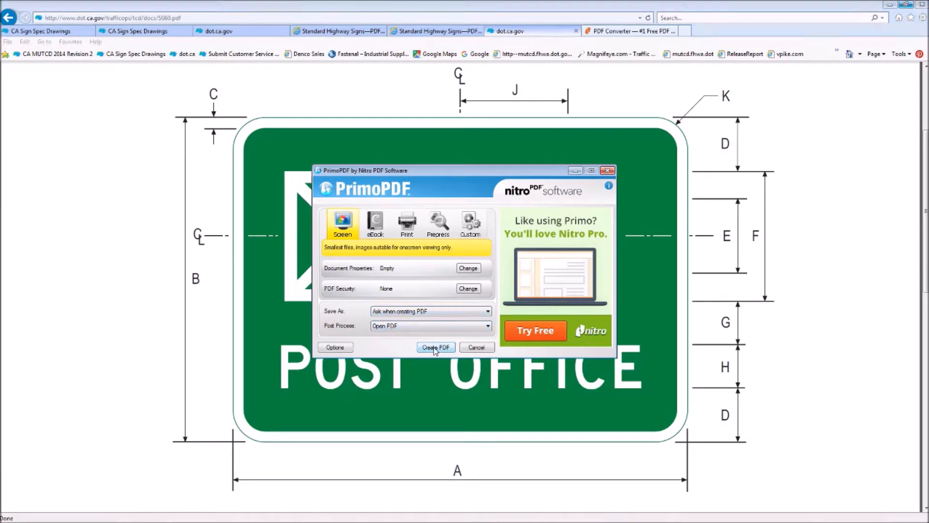
- Create the PDF from the print job and save it to the Desktop as SG60.pdf
left_click(436, 347)
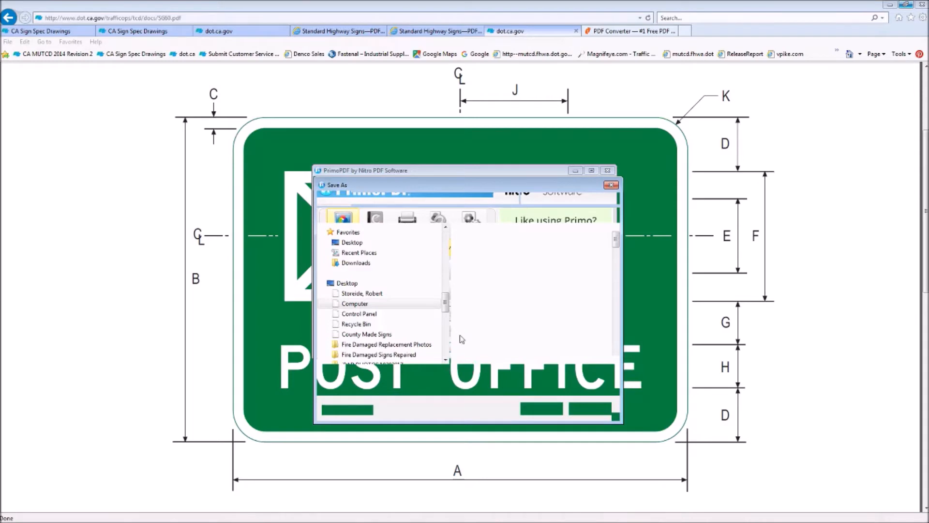
left_click_drag(445, 305, 431, 249)
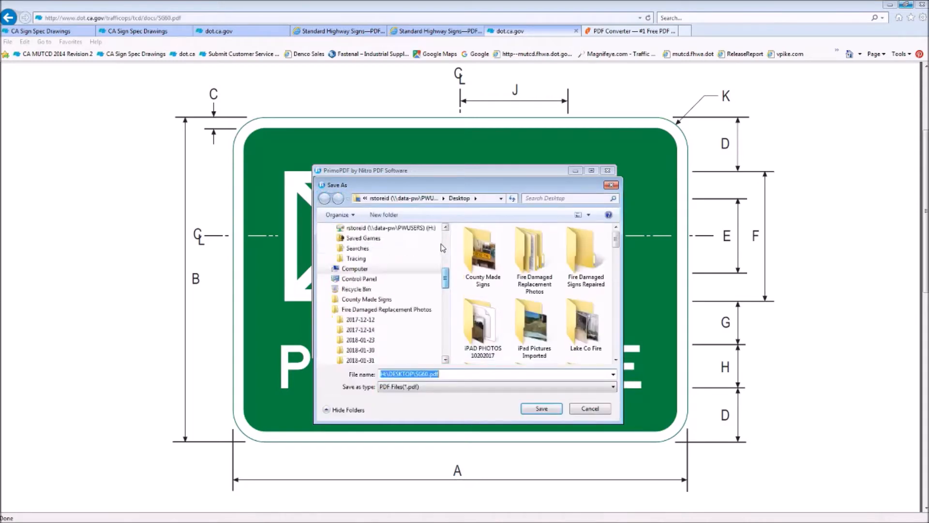
left_click(353, 228)
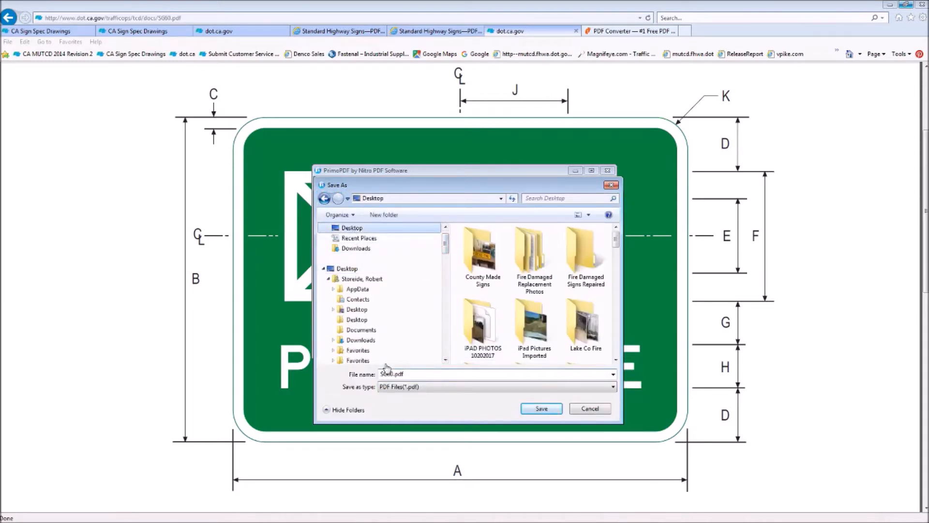
left_click(531, 409)
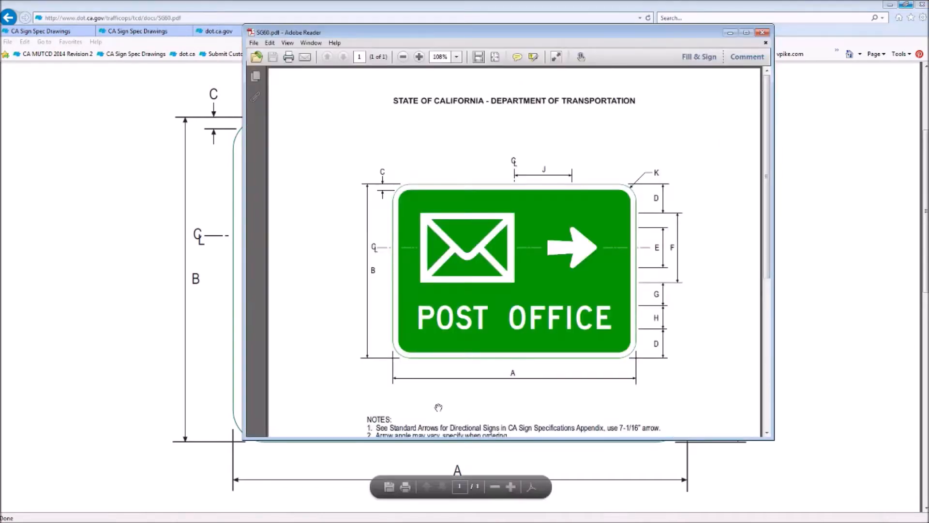
- Review the sign drawing, notes and dimension table in the new SG60.pdf and close the file
scroll(341, 194, "down", 3)
scroll(345, 200, "down", 4)
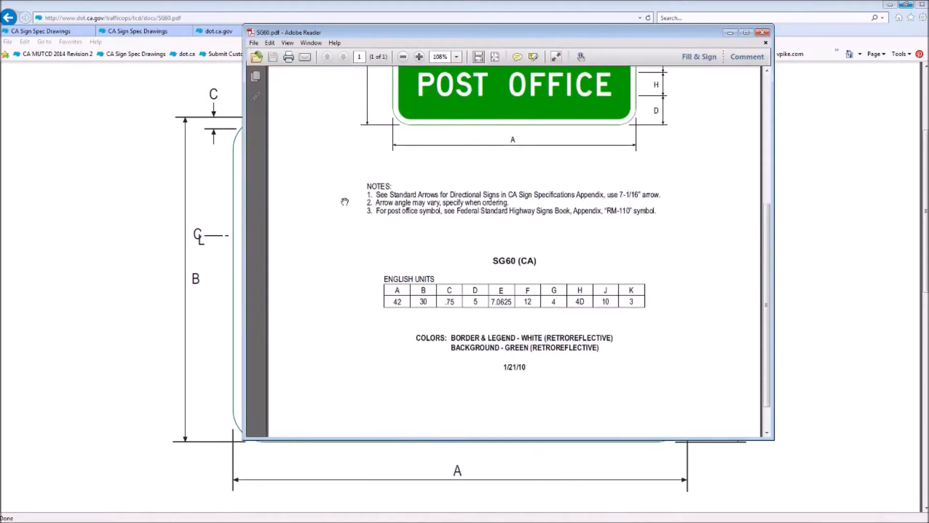
scroll(345, 200, "up", 7)
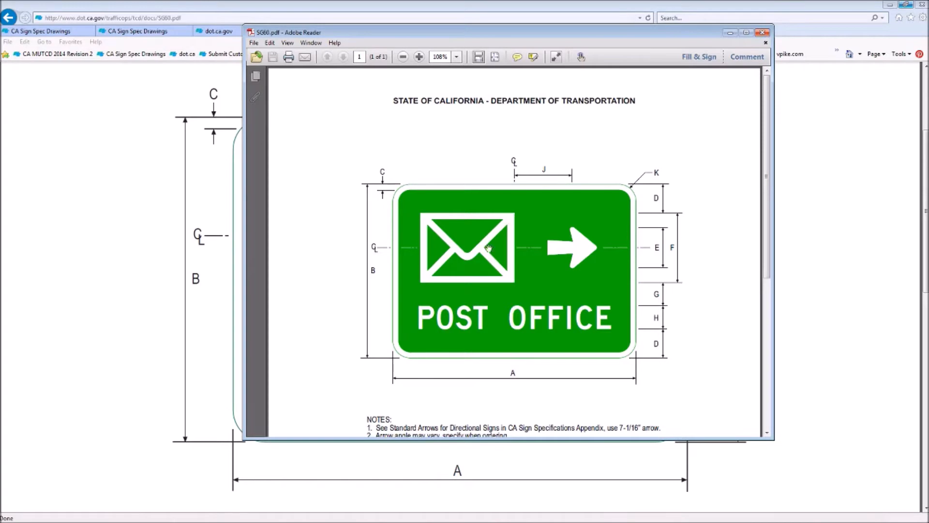
scroll(445, 317, "down", 4)
scroll(445, 419, "up", 3)
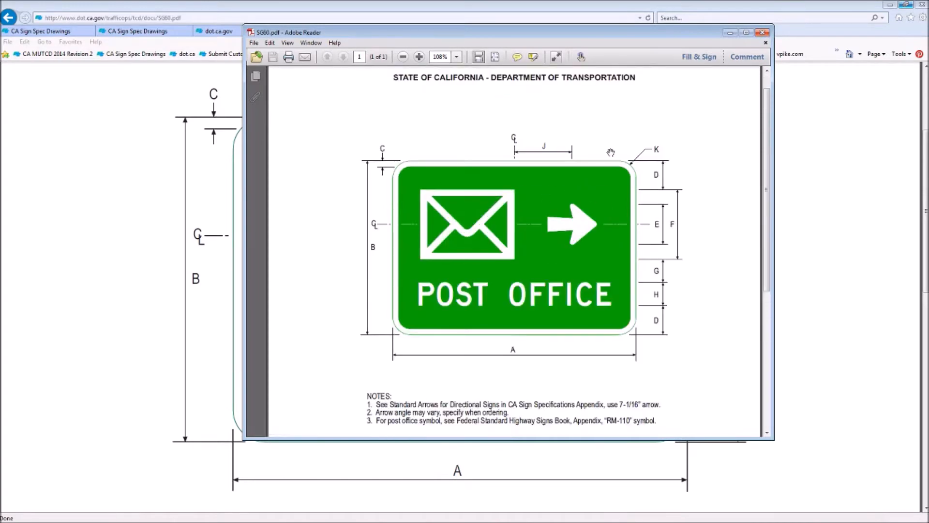
scroll(430, 409, "down", 6)
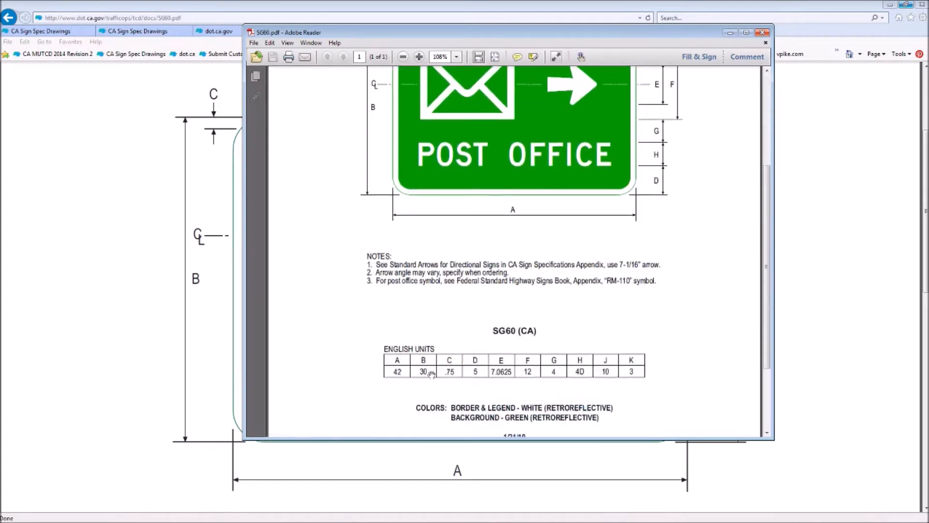
scroll(726, 115, "up", 4)
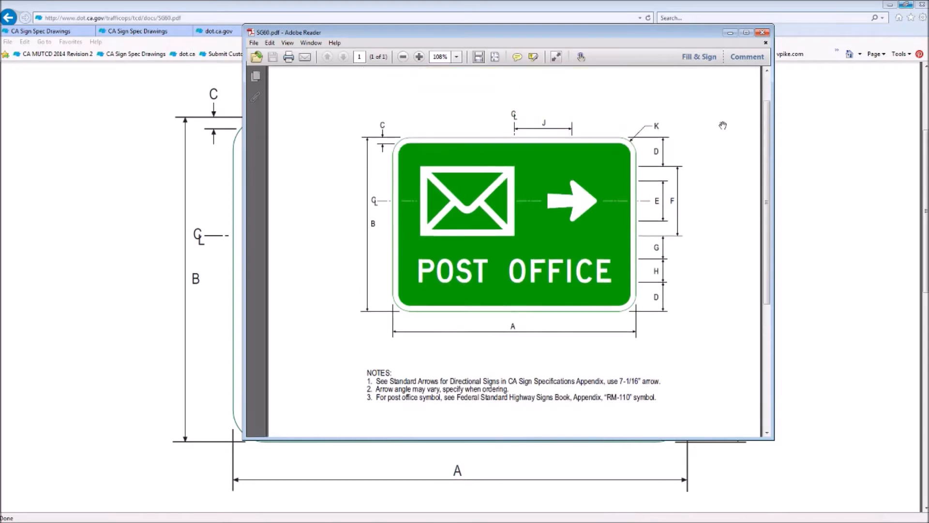
left_click(765, 34)
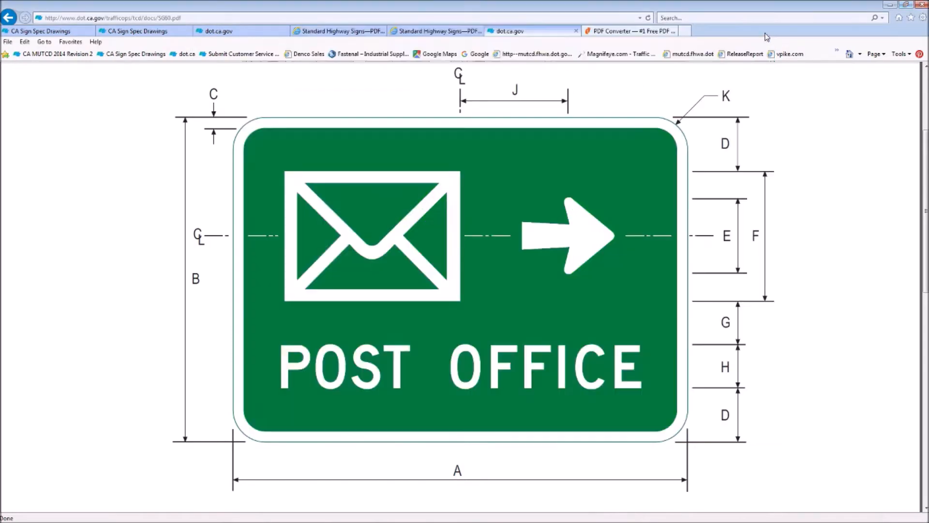
- Switch to Composer and close the finished Post Office sign drawing without saving the changes
left_click(886, 4)
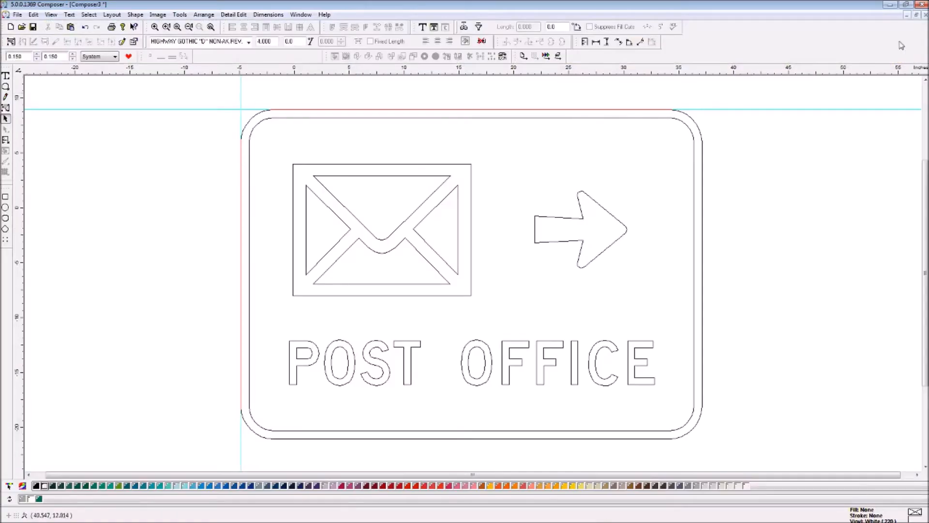
left_click(925, 15)
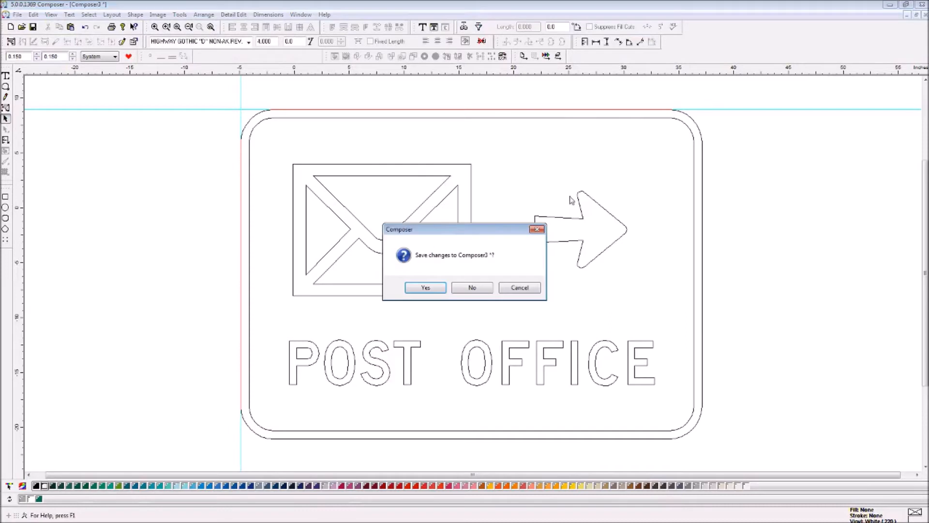
left_click(461, 290)
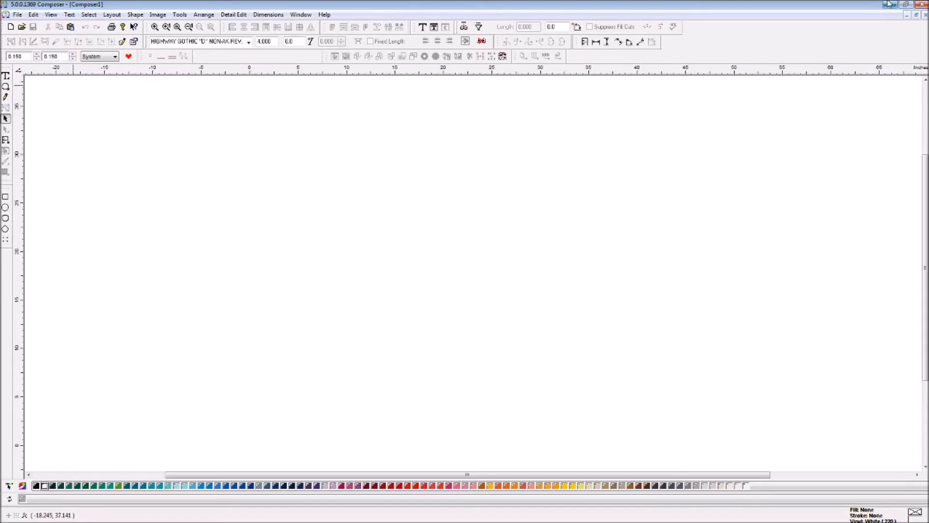
- Shrink the Composer window, return to the browser, and view the arrow appendix drawing and the CA Sign Spec Drawings list
left_click(909, 5)
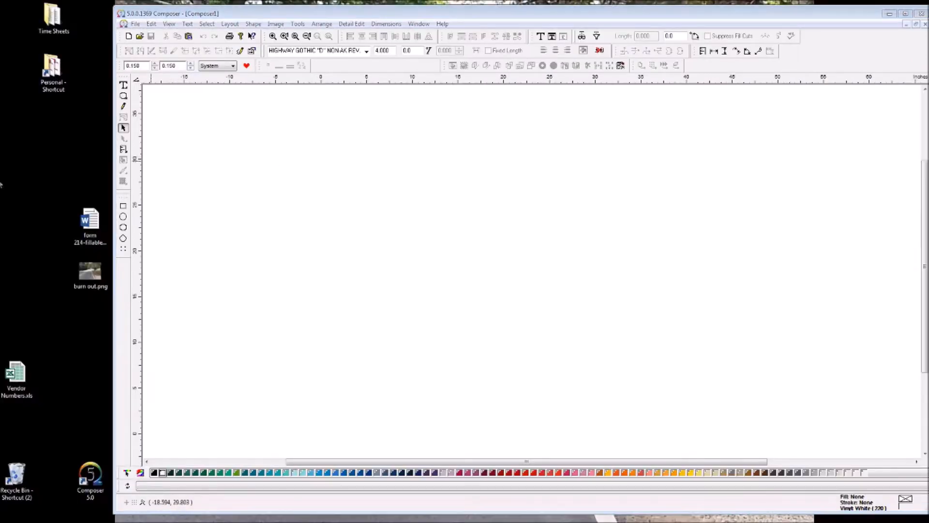
left_click_drag(52, 145, 53, 147)
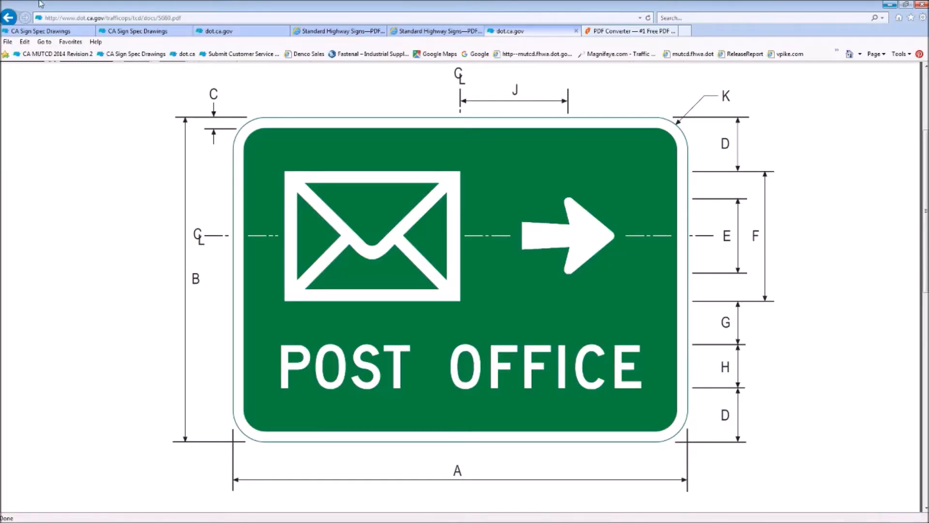
left_click(251, 34)
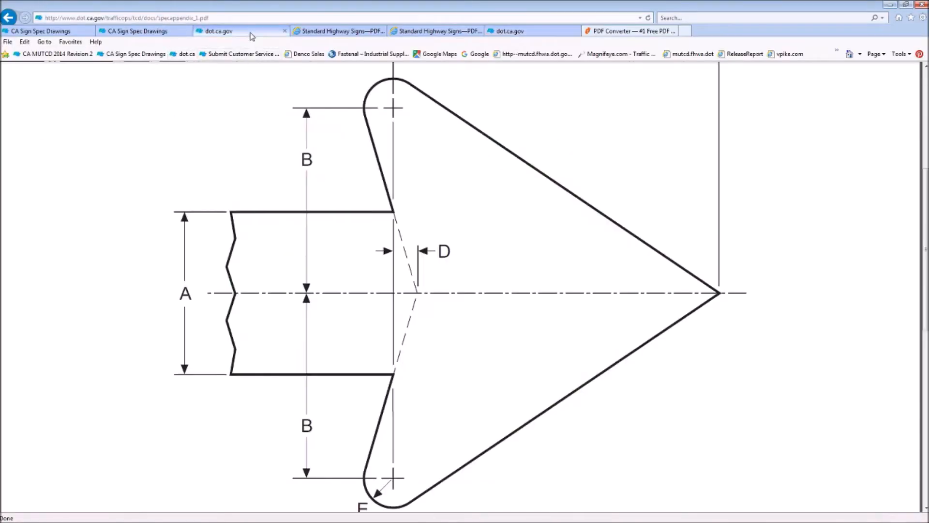
left_click(72, 32)
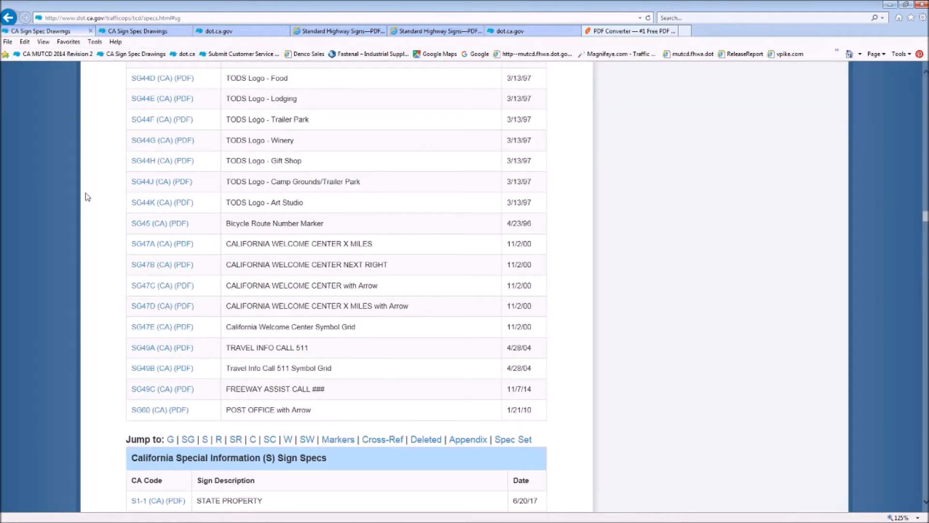
- Open the SG47B California Welcome Center sign drawing, look it over, and close it
left_click(173, 270)
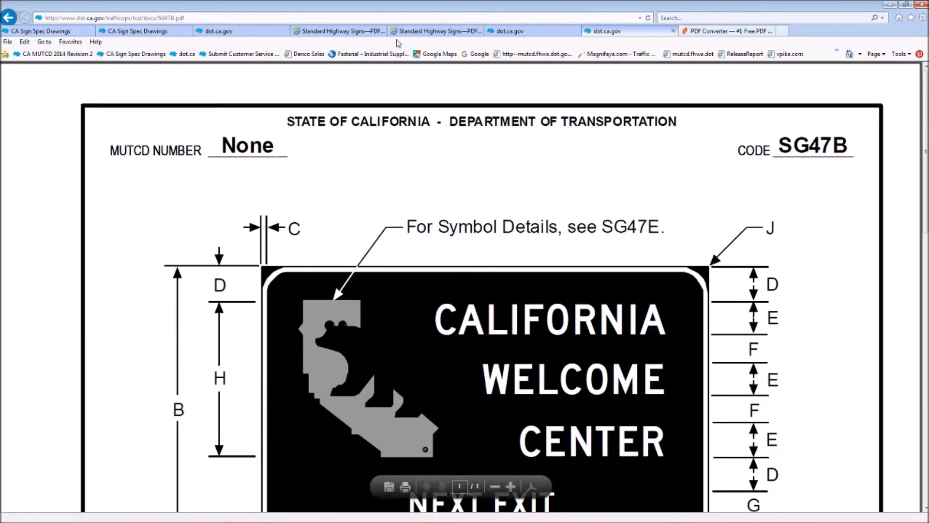
scroll(708, 124, "down", 2)
scroll(707, 131, "up", 2)
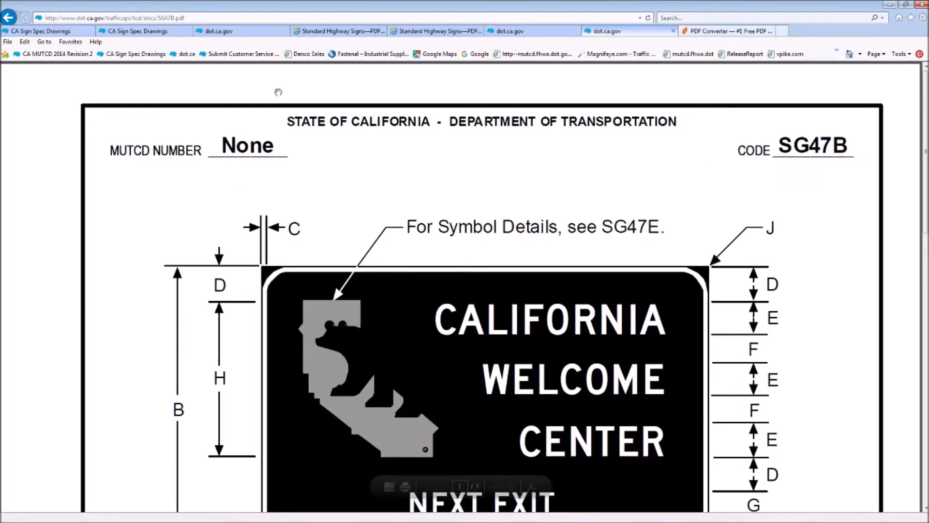
left_click(673, 31)
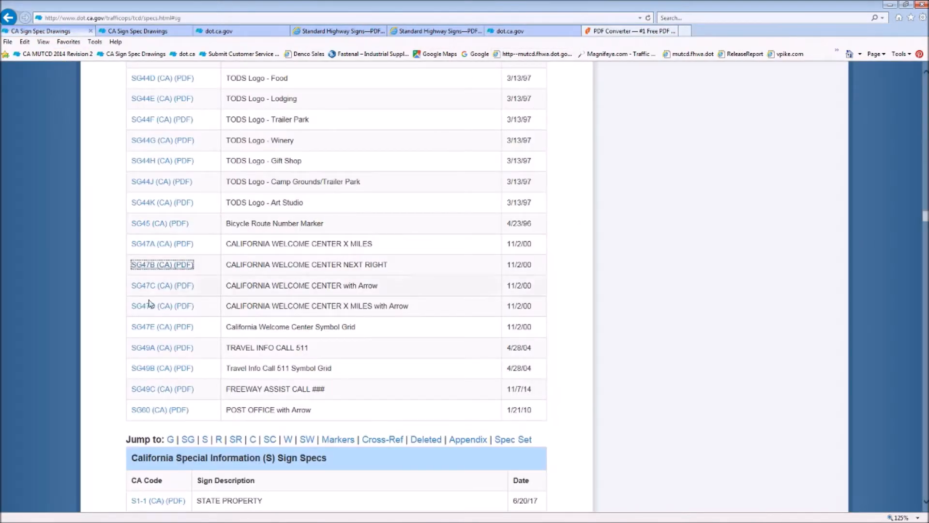
- Find the S9 Fire Hydrant Street Name spec in the list and examine its drawing and dimensions
scroll(155, 310, "down", 3)
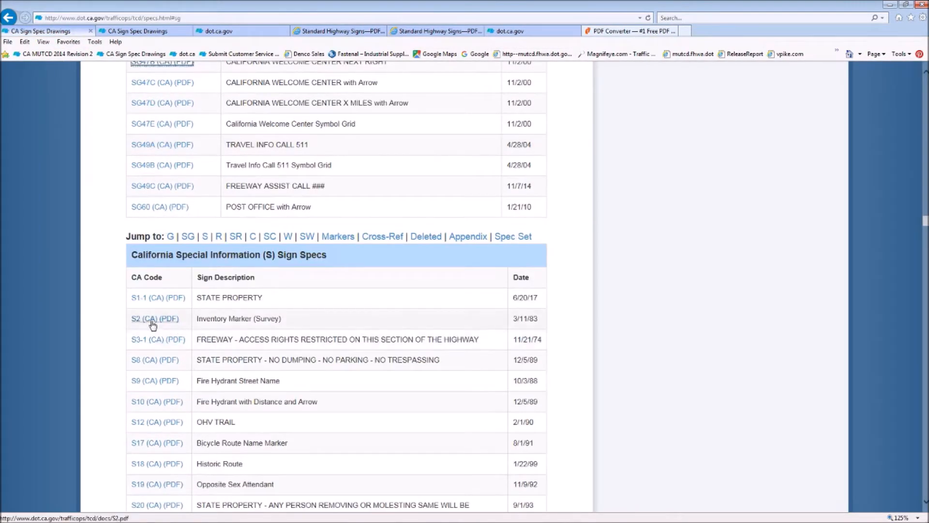
scroll(150, 361, "down", 3)
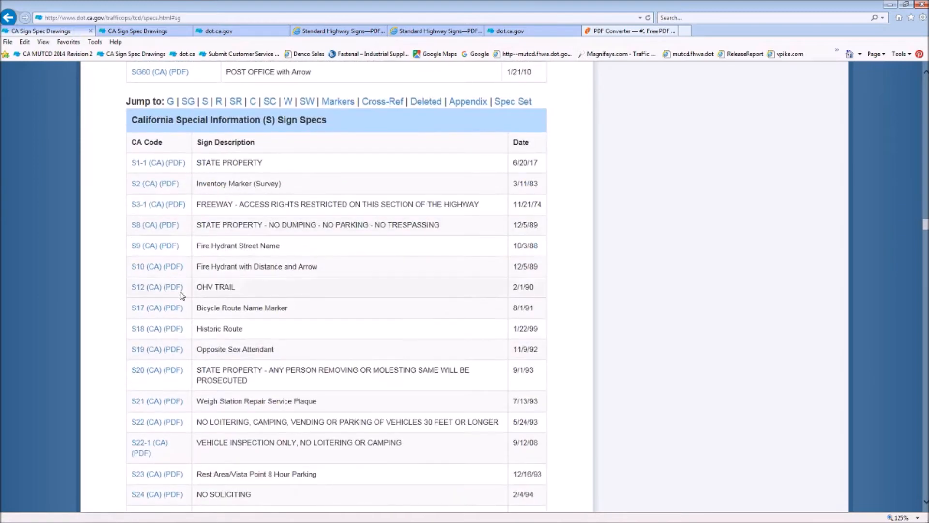
left_click(157, 247)
scroll(369, 276, "down", 3)
scroll(495, 372, "down", 1)
scroll(495, 372, "down", 4)
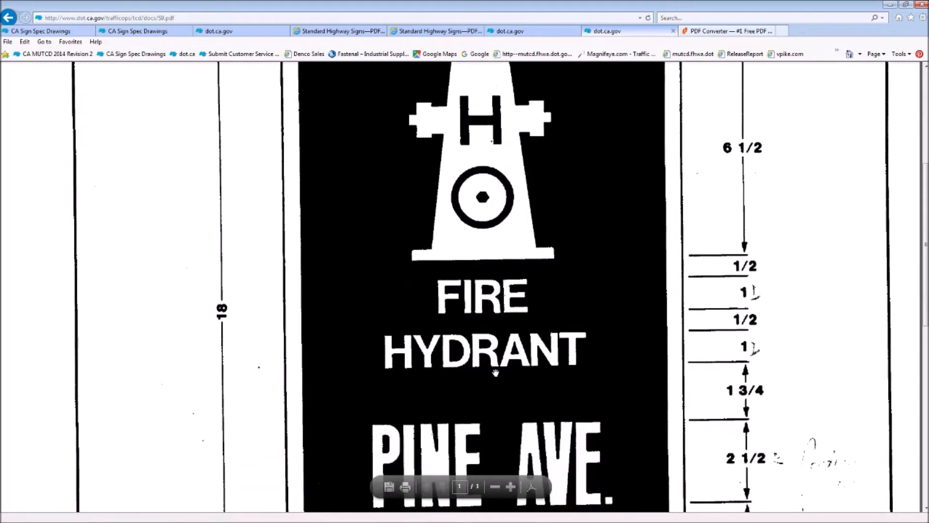
scroll(522, 344, "up", 3)
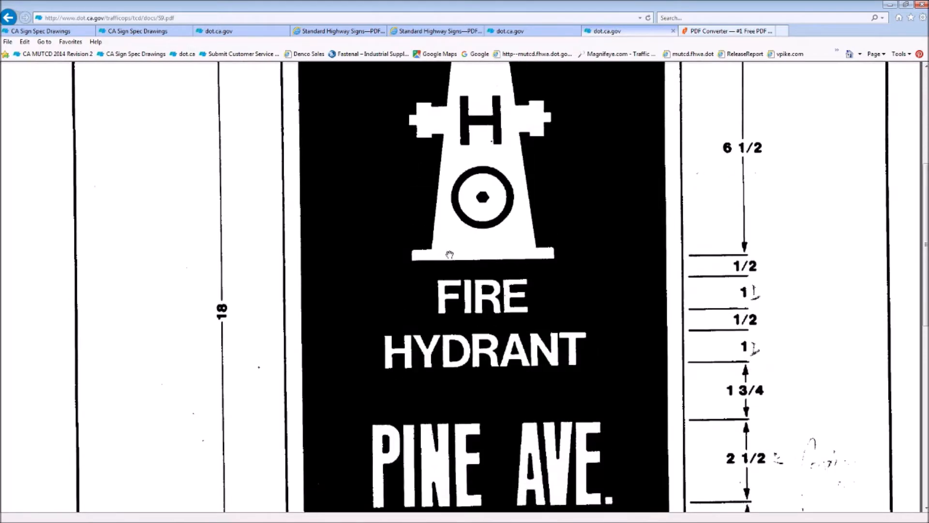
scroll(450, 257, "up", 5)
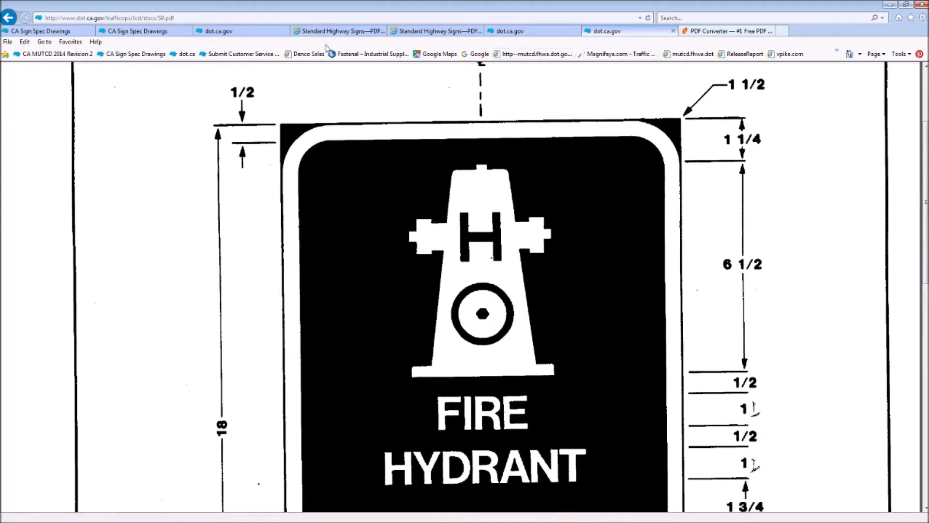
- Revisit the arrow appendix drawing and the SG60 Post Office drawing, and return to the CA sign spec list
left_click(242, 31)
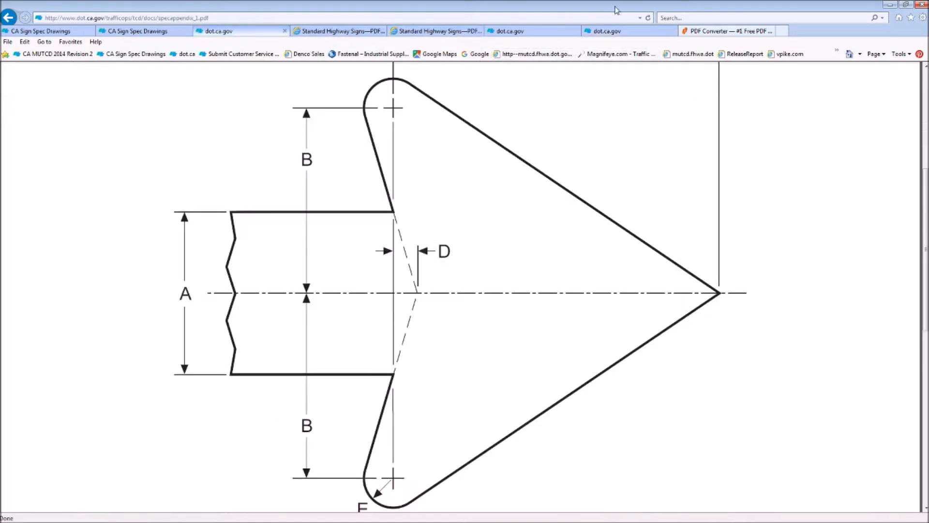
left_click(542, 33)
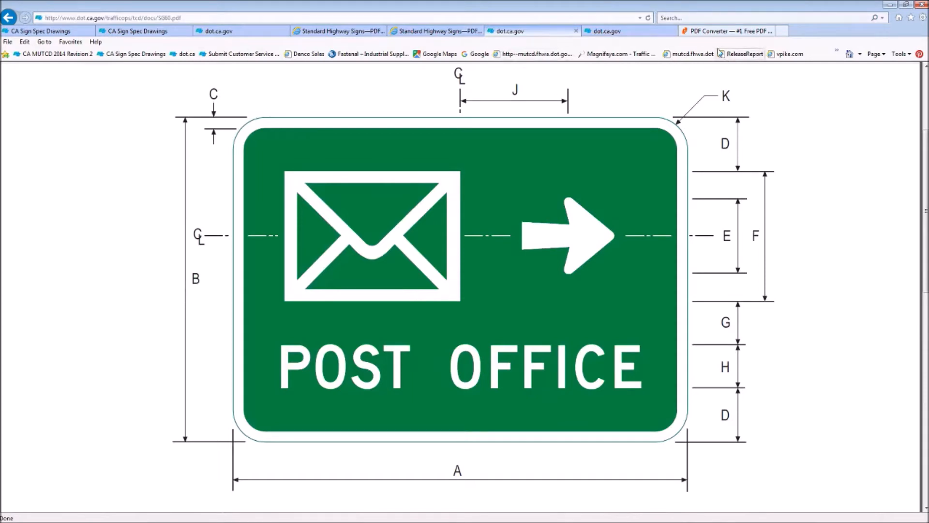
left_click(48, 32)
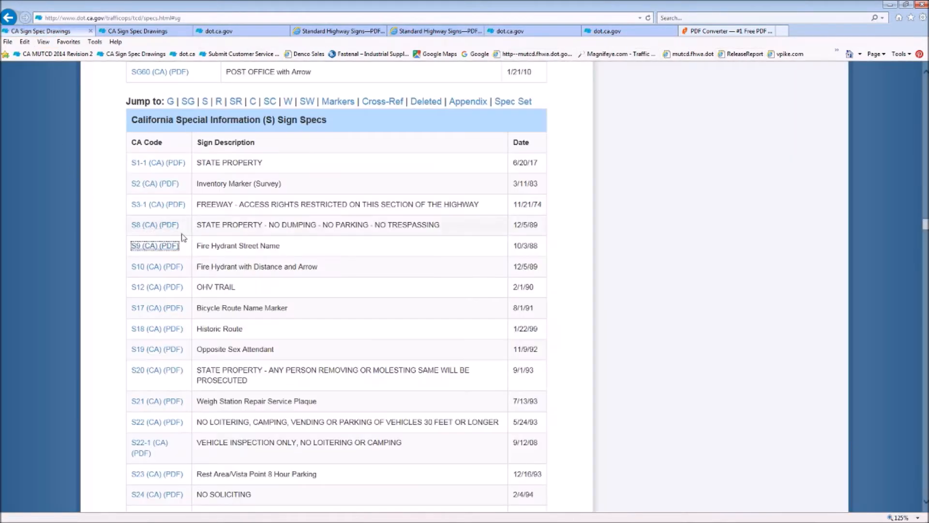
- Open the MUTCD coded Sign Specs link from the related topics and look through the Standard Highway Signs page
scroll(189, 236, "up", 15)
scroll(189, 234, "up", 20)
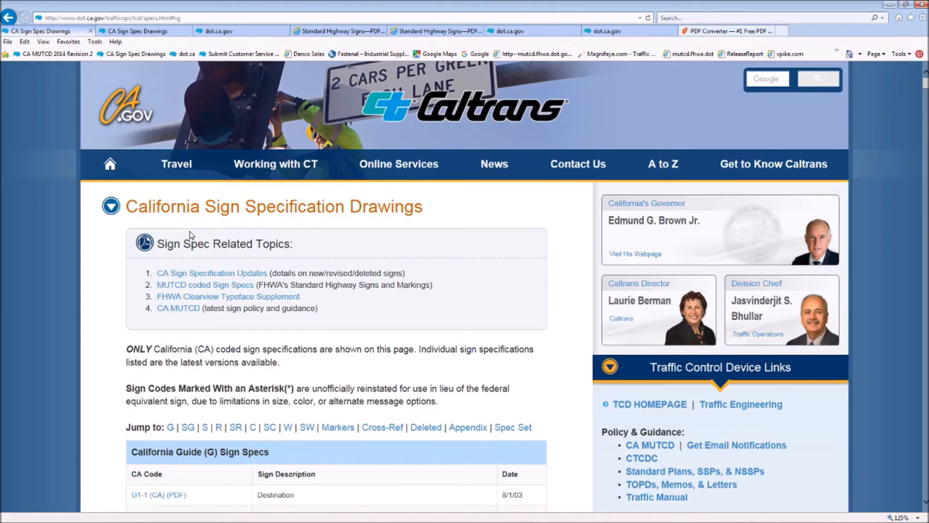
left_click(213, 285)
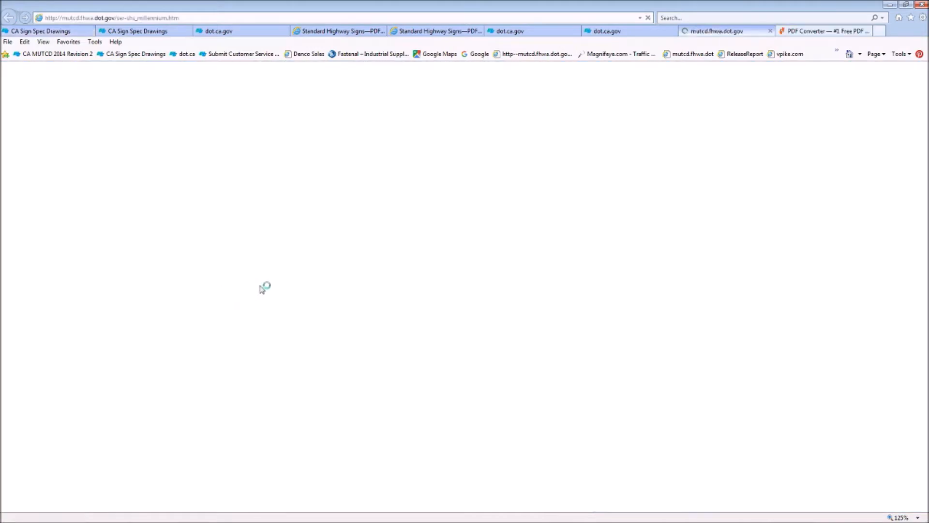
scroll(138, 352, "down", 4)
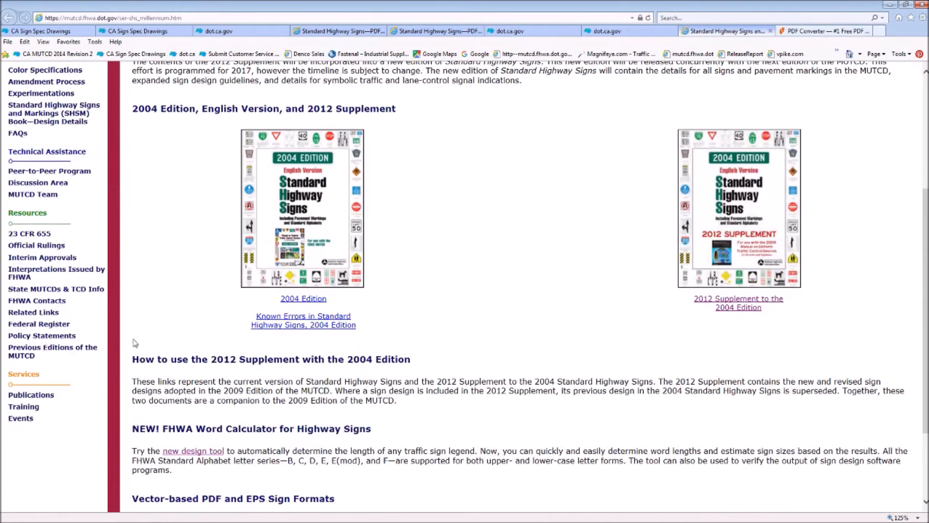
scroll(190, 437, "down", 7)
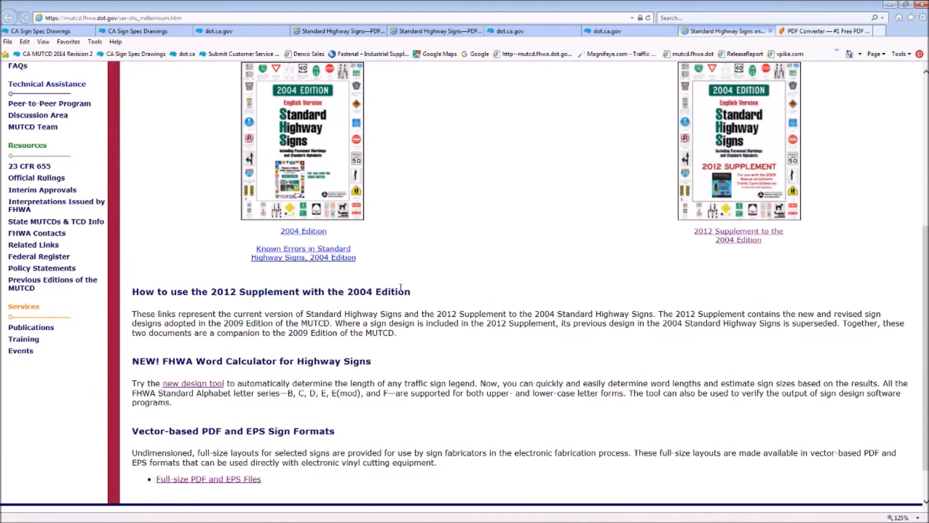
- Open the full-size PDF and EPS files page and examine the sign categories and the Regulatory Signs list
left_click(189, 433)
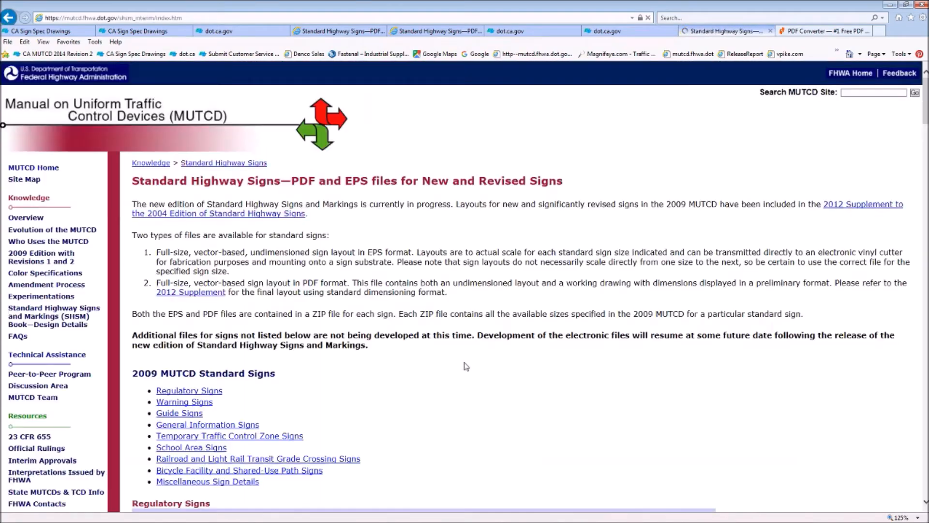
scroll(343, 374, "down", 4)
scroll(201, 373, "down", 4)
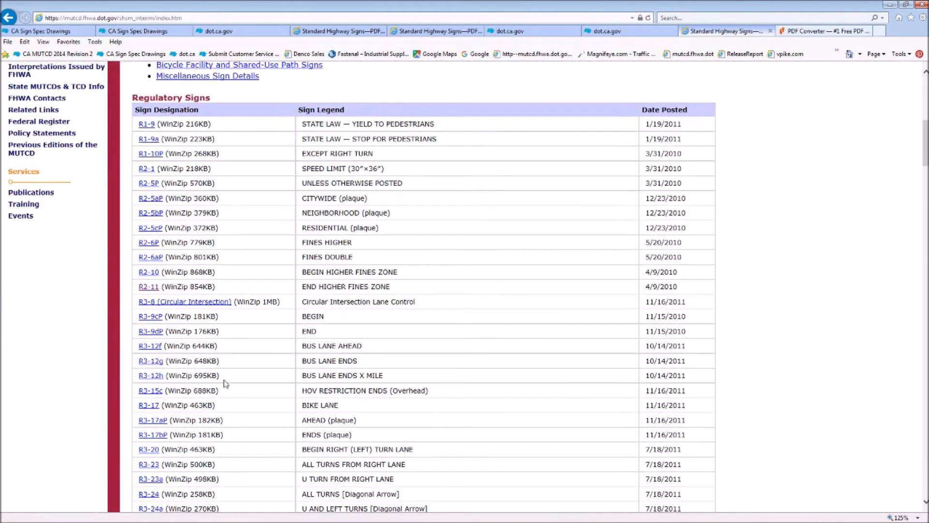
scroll(218, 272, "up", 7)
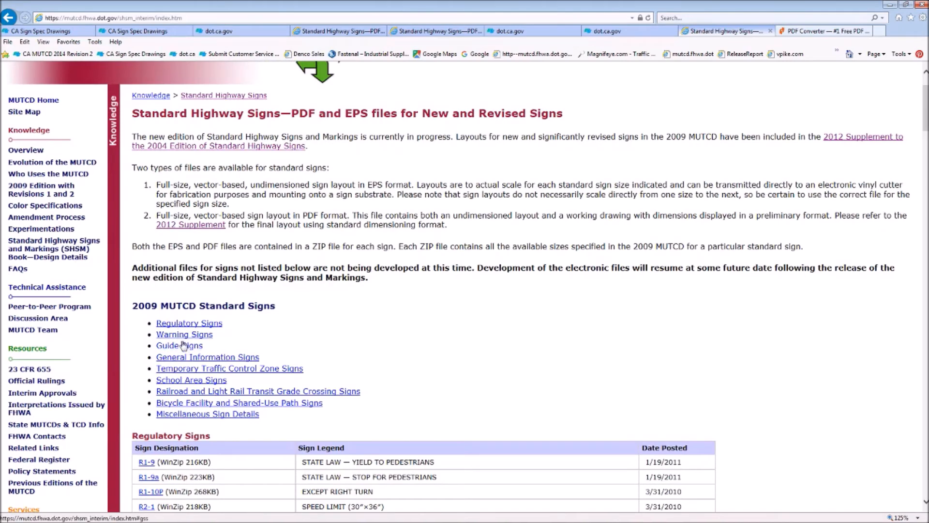
scroll(568, 345, "down", 6)
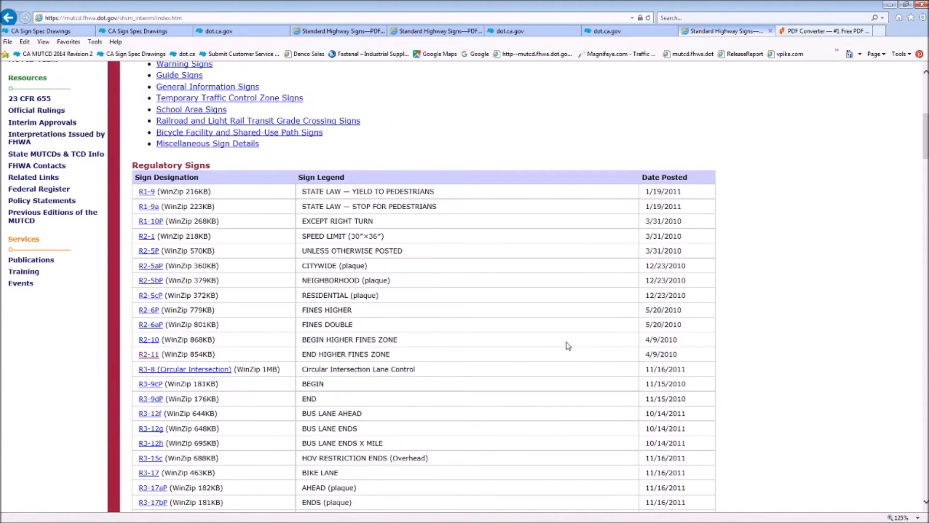
- Leave the browser for Composer and import SG60.pdf from the desktop with Vinyl Only set to Autotype
left_click(31, 32)
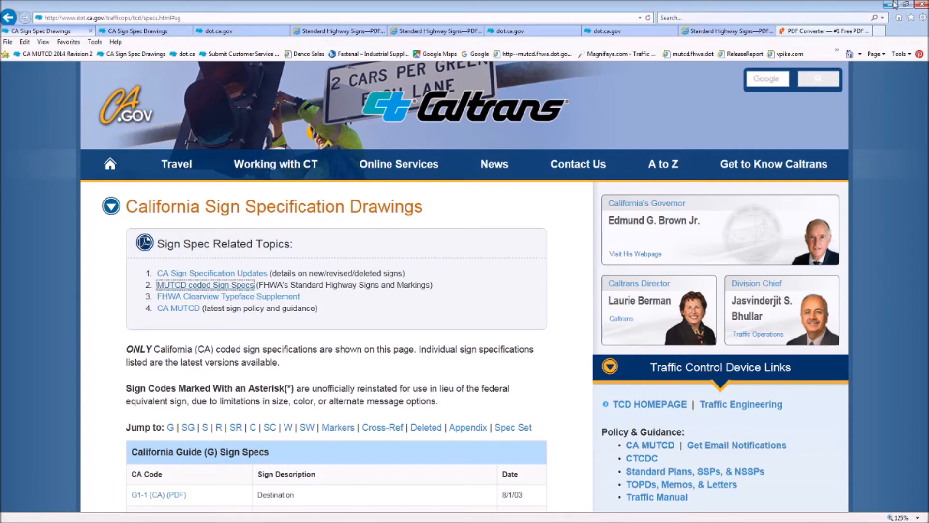
left_click(894, 4)
left_click_drag(603, 15, 575, 20)
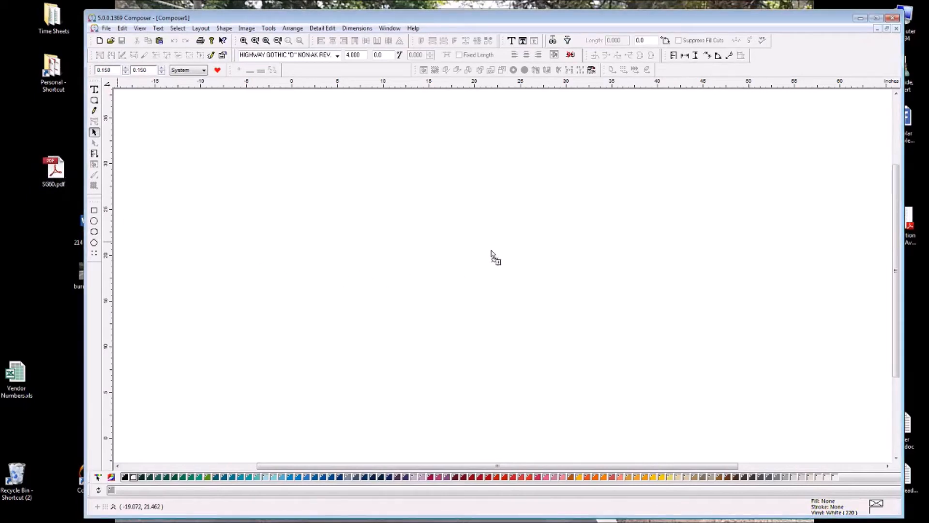
left_click_drag(505, 250, 504, 251)
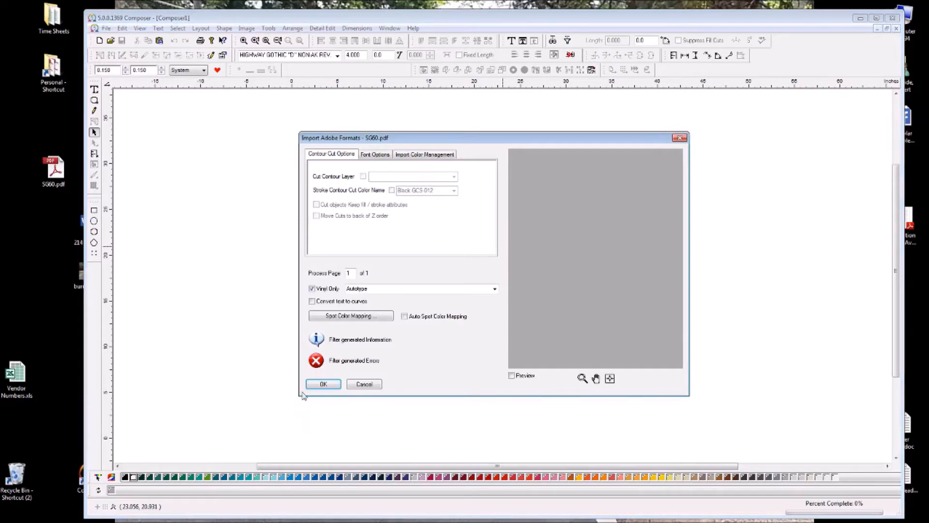
left_click(317, 384)
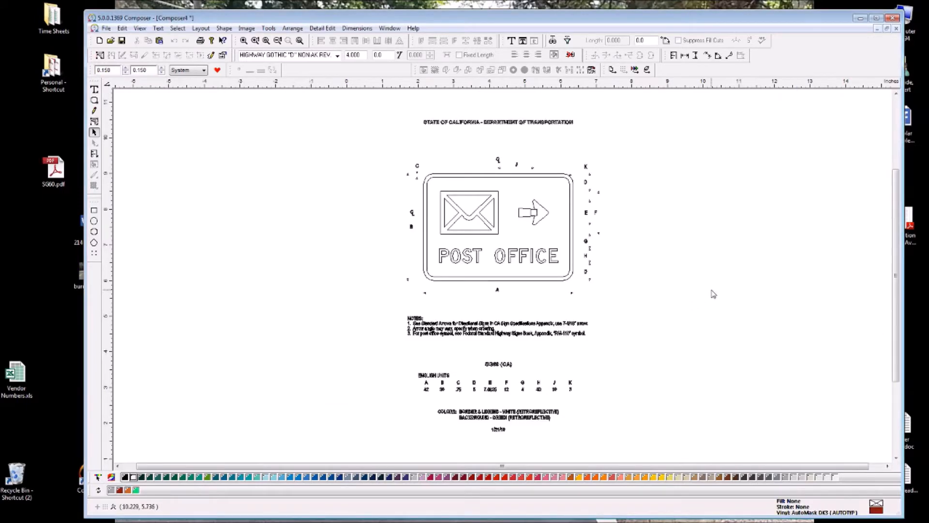
- Copy the sign's borders, envelope, arrow and POST OFFICE lettering, and paste the copy in the empty area beside the imported drawing
left_click(465, 180)
left_click(464, 178, "shift")
left_click(468, 191, "shift")
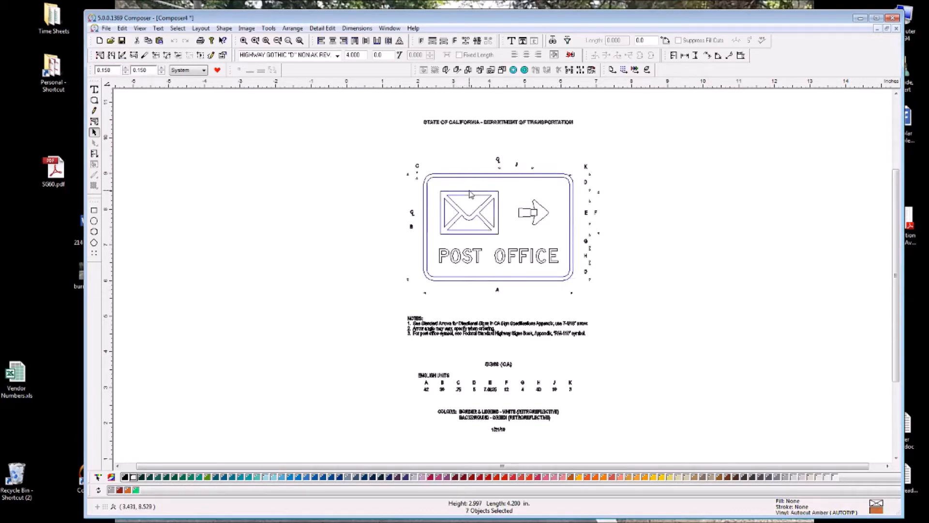
left_click(520, 209, "shift")
left_click_drag(437, 243, 561, 271)
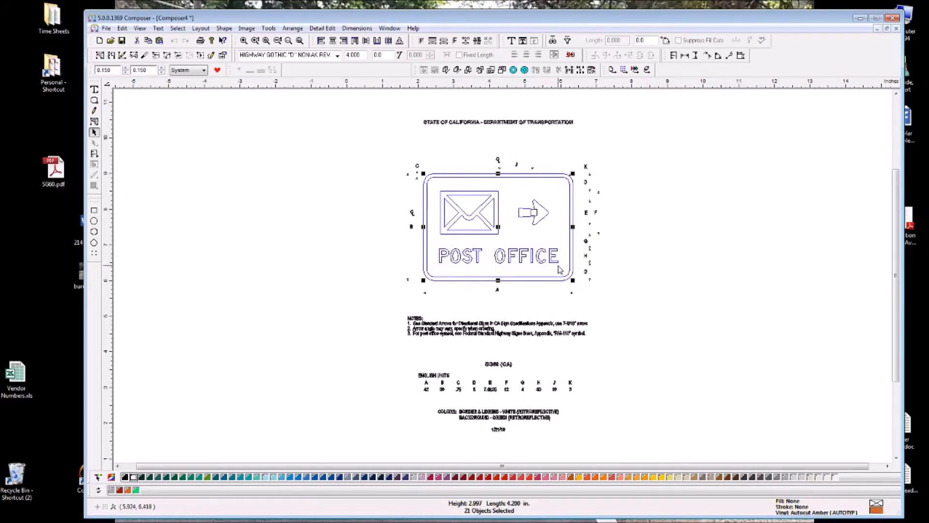
right_click(520, 182)
left_click(532, 193)
right_click(183, 179)
left_click(196, 196)
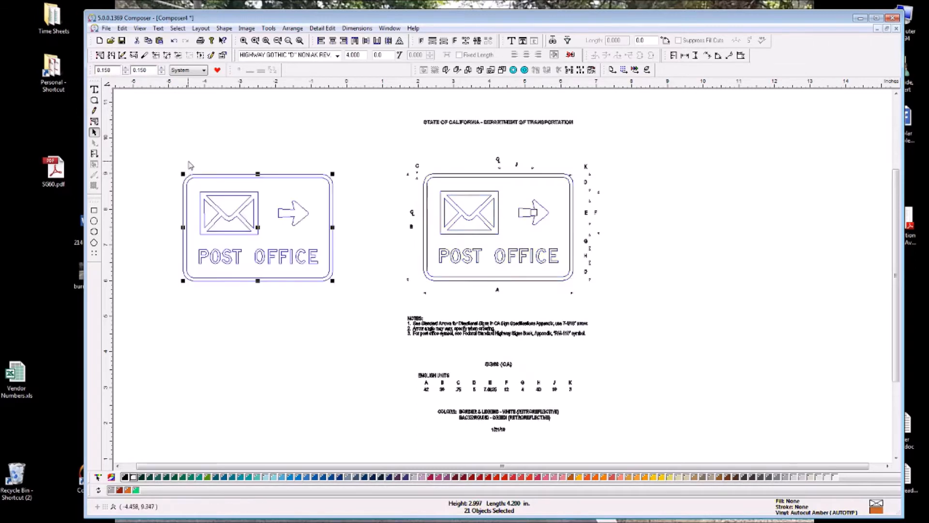
- Delete the original imported drawing with its title, dimension letters and notes, keeping only the copied sign
mouse_move(372, 102)
left_mouse_down()
mouse_move(498, 395)
mouse_move(614, 432)
mouse_move(639, 454)
mouse_move(630, 436)
left_mouse_up()
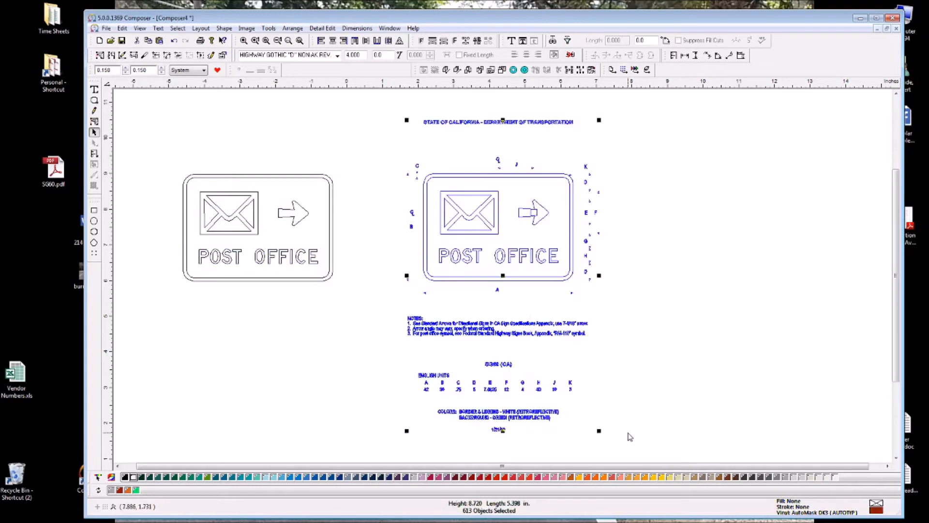
key("Delete")
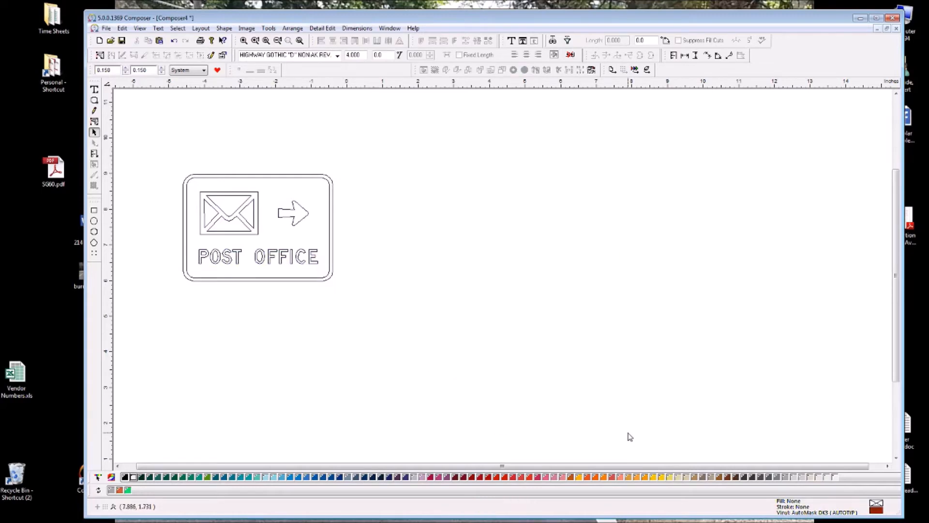
key("F4")
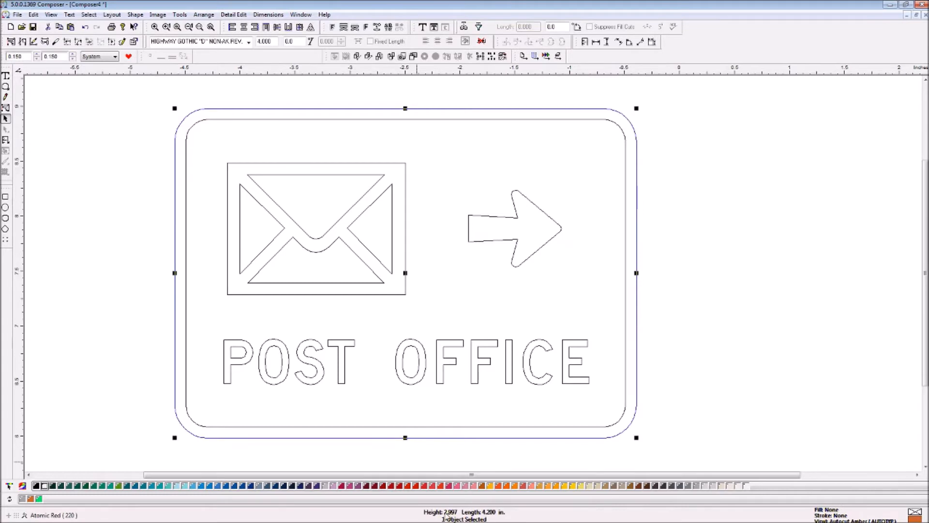
- Resize the whole Post Office sign non-uniformly to a height of 30 inches and a length of 42 inches
left_click_drag(130, 86, 673, 466)
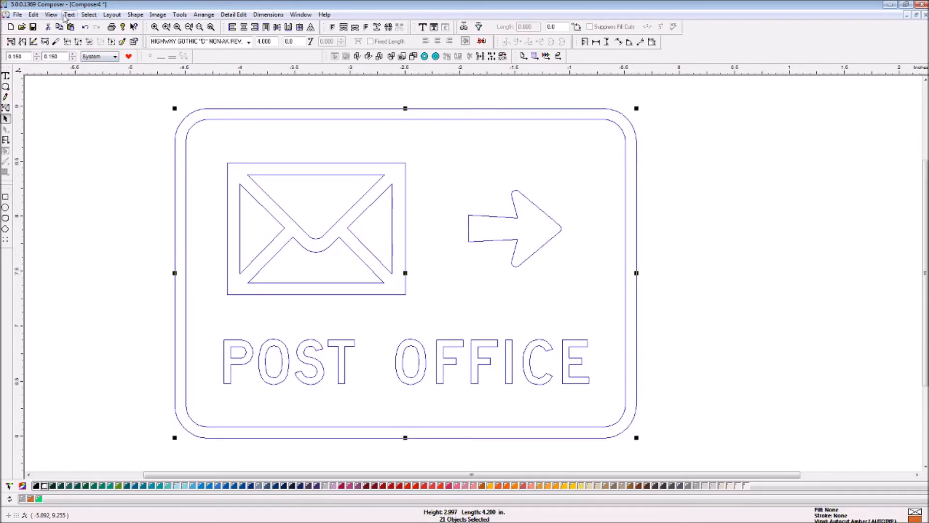
left_click(135, 15)
left_click(143, 47)
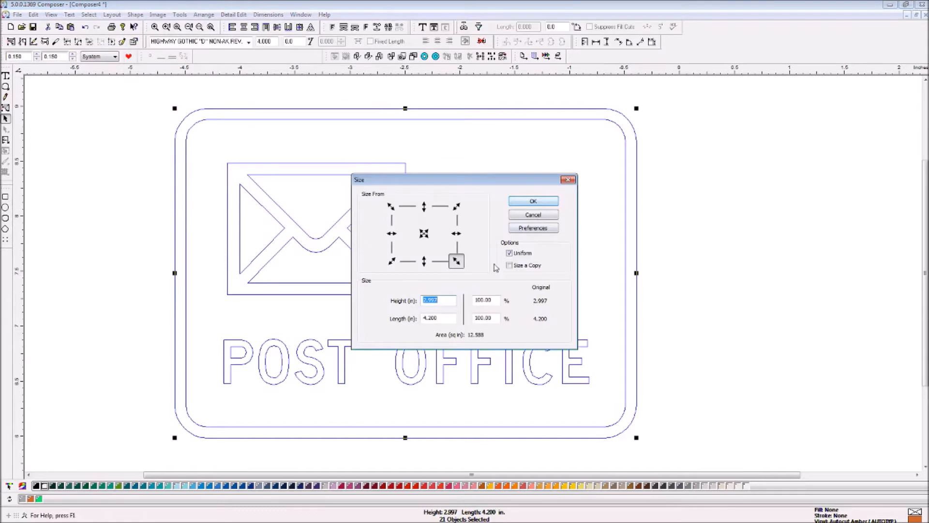
left_click(511, 254)
left_click_drag(446, 301, 388, 307)
type("30")
key("Tab")
type("42")
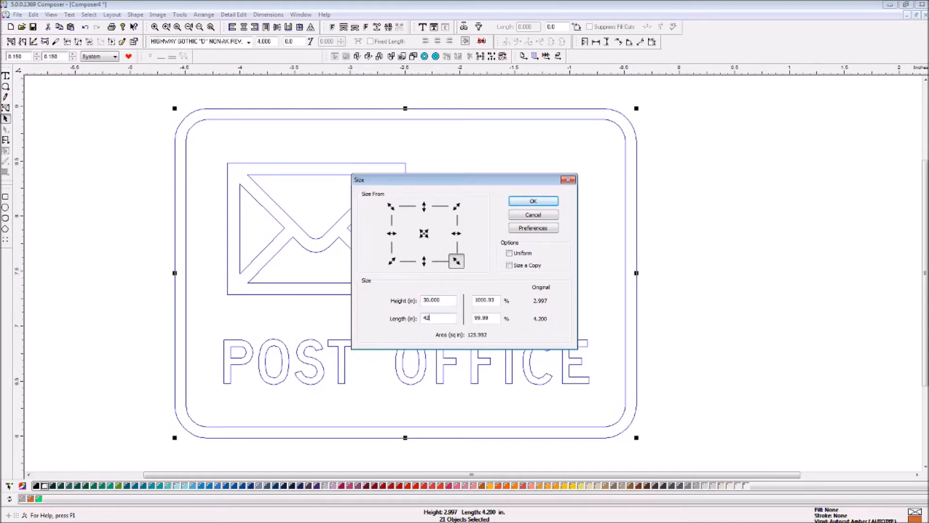
left_click(538, 201)
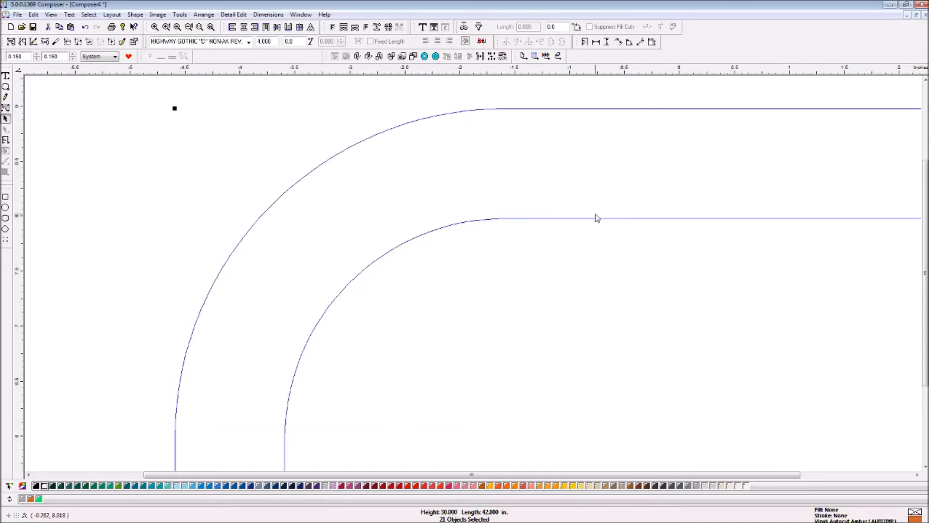
key("F4")
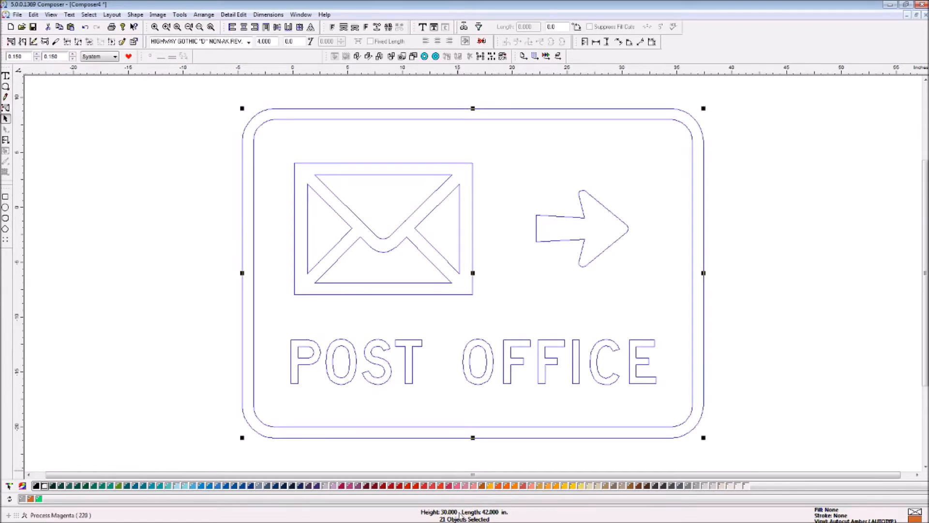
left_click(762, 158)
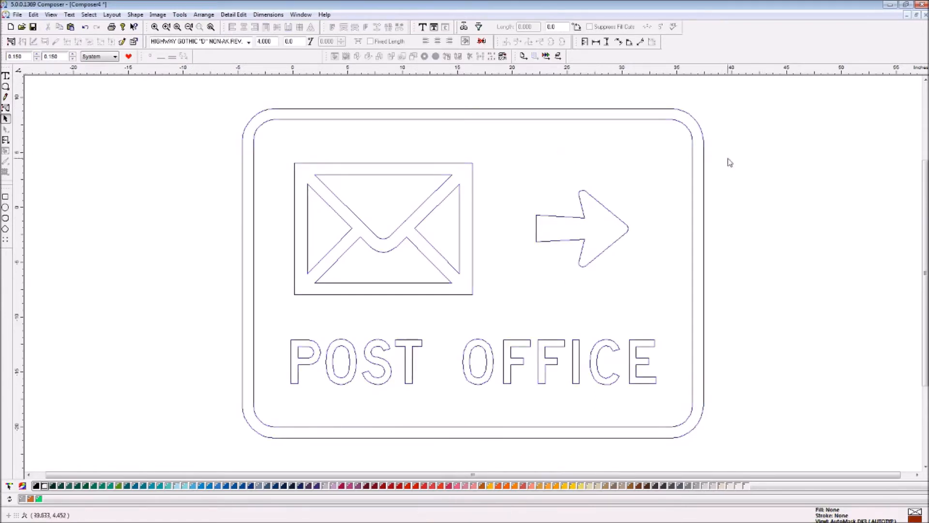
- Paste the arrow from the clipboard onto the sign and align it over the imported arrow
right_click(563, 146)
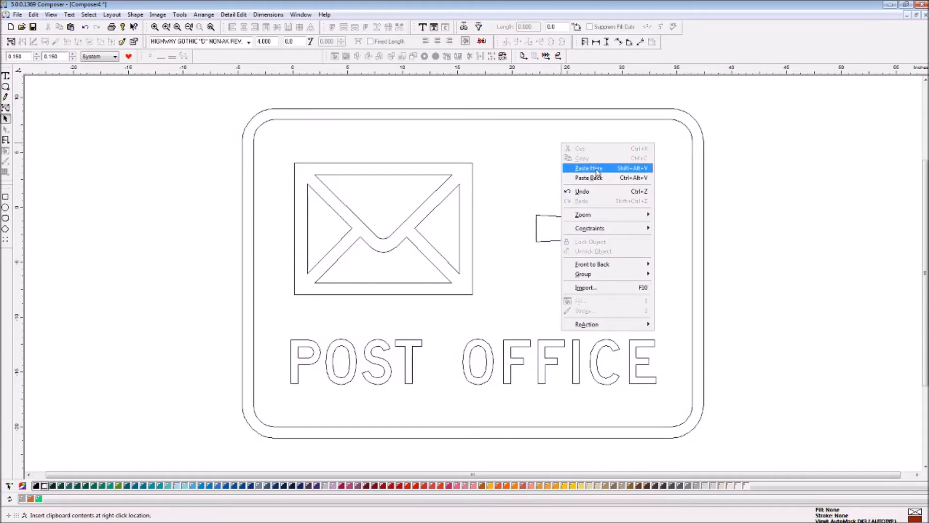
left_click(599, 173)
key("ctrl+v")
left_click_drag(582, 164, 552, 224)
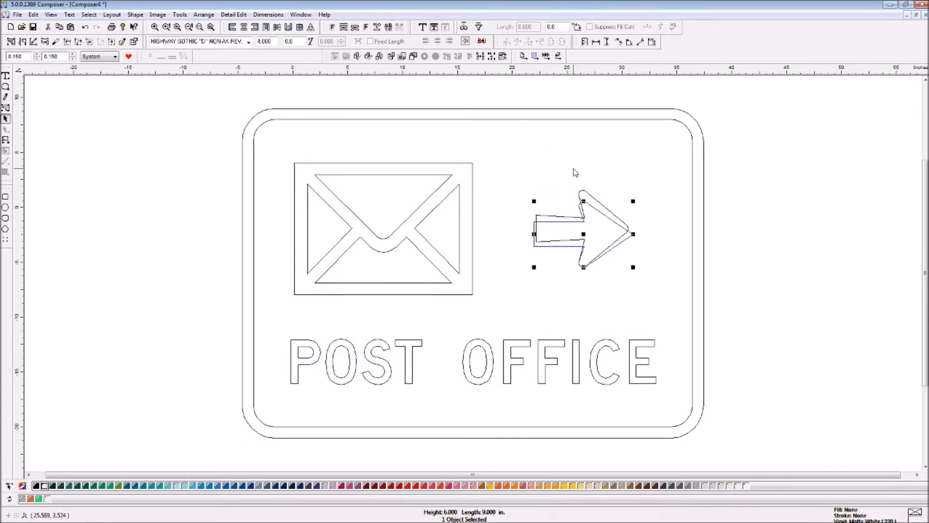
key("Up")
key("Up")
key("Up")
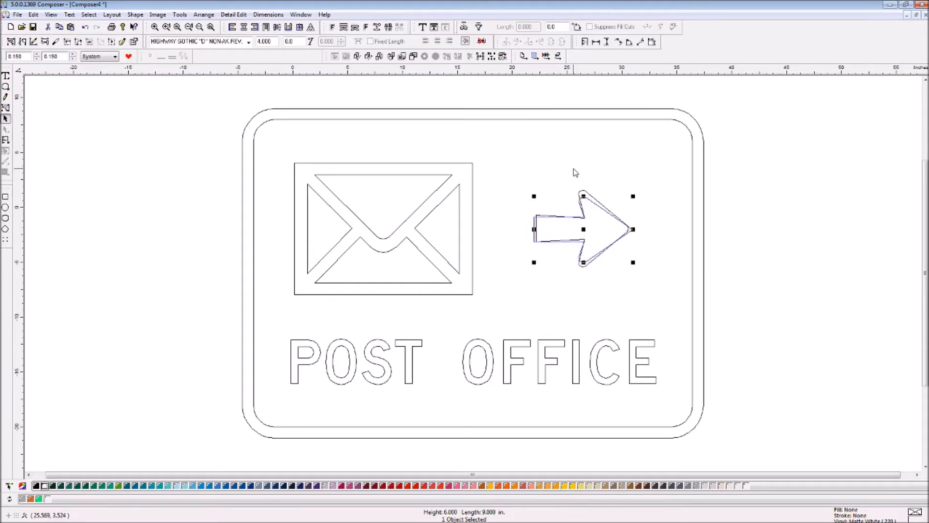
- Delete the distorted imported arrow, keeping only the pasted one
left_click(622, 174)
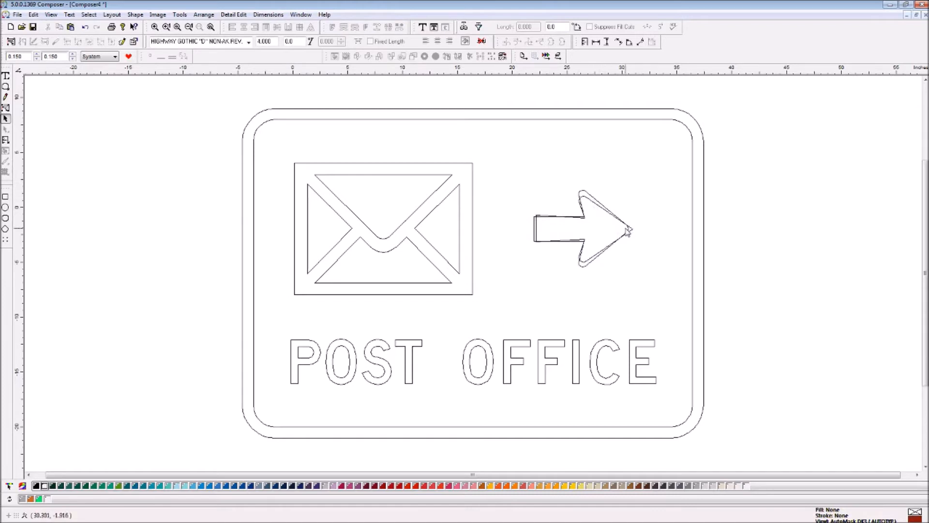
left_click(628, 230)
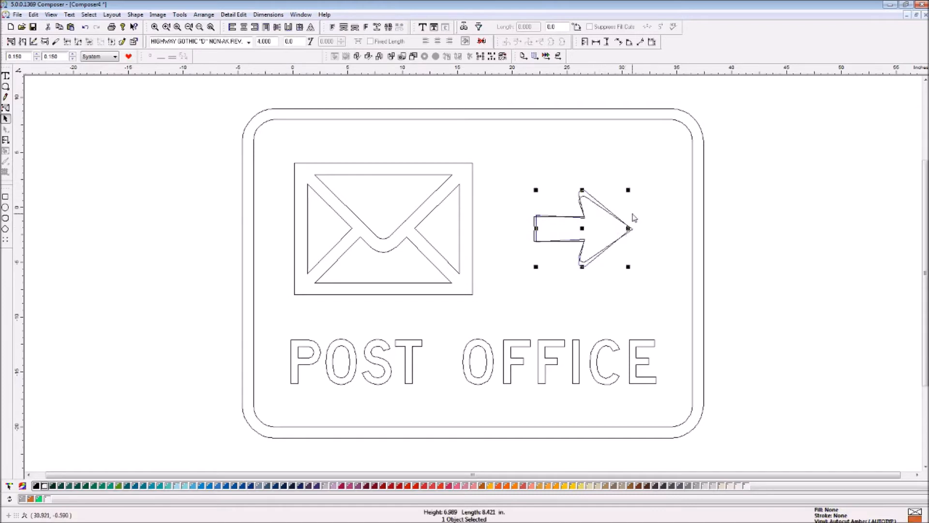
left_click(625, 184)
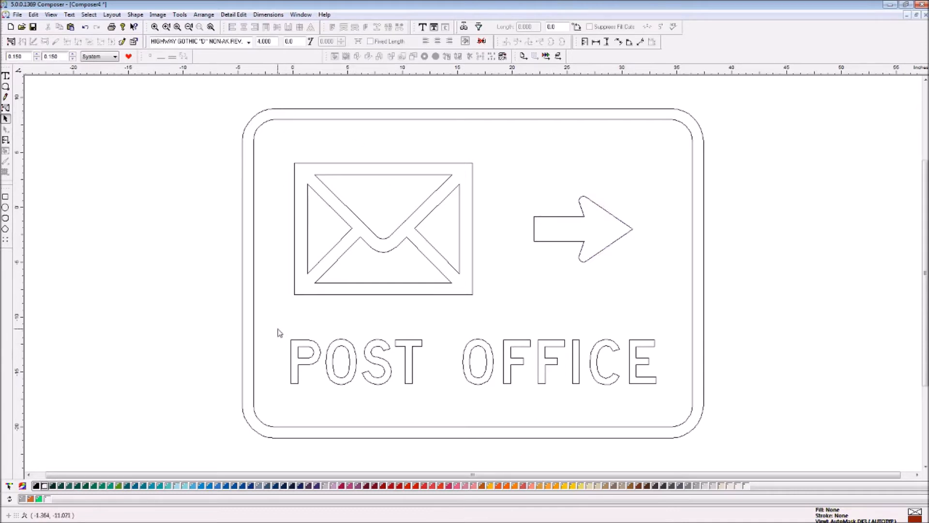
- Place guidelines along the sign's top and left edges and nudge the whole sign into alignment with them
left_click_drag(308, 69, 308, 108)
left_click_drag(21, 224, 242, 295)
left_click_drag(204, 83, 767, 374)
scroll(793, 348, "up", 2)
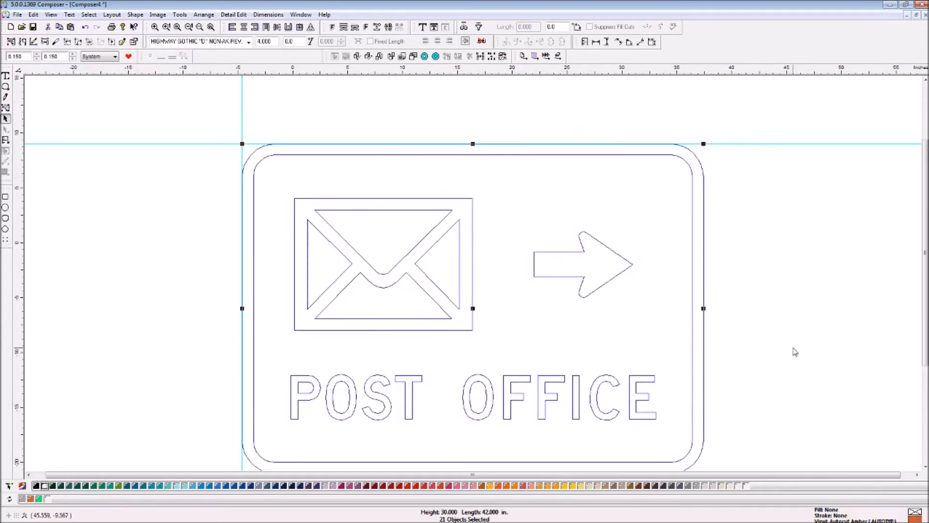
key("Left")
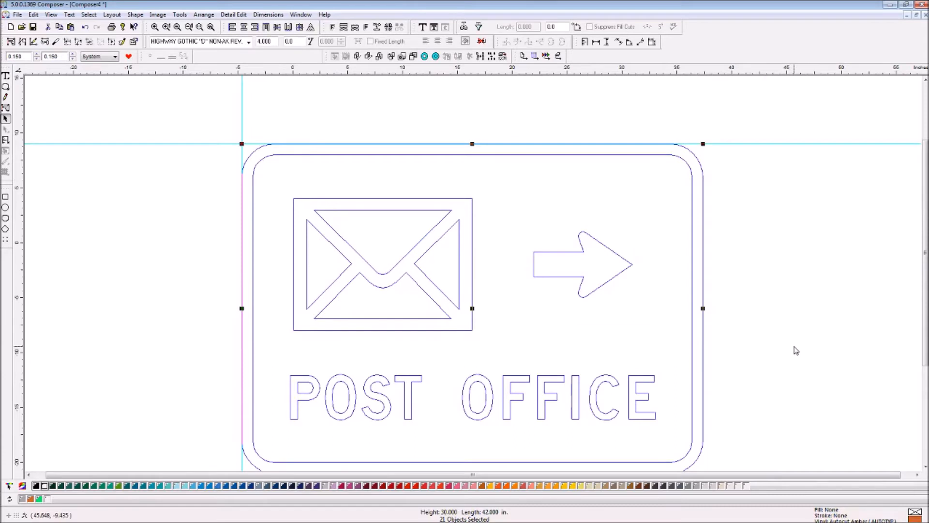
key("Up")
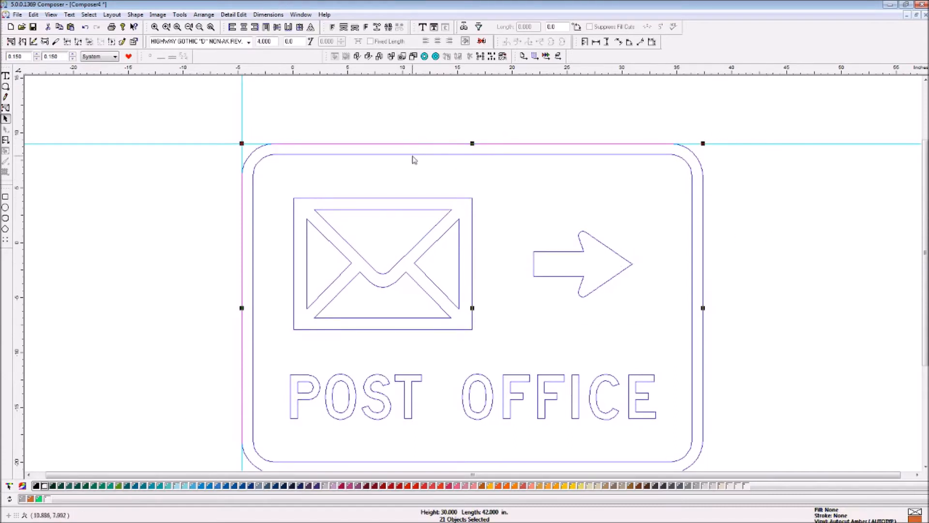
scroll(896, 251, "down", 1)
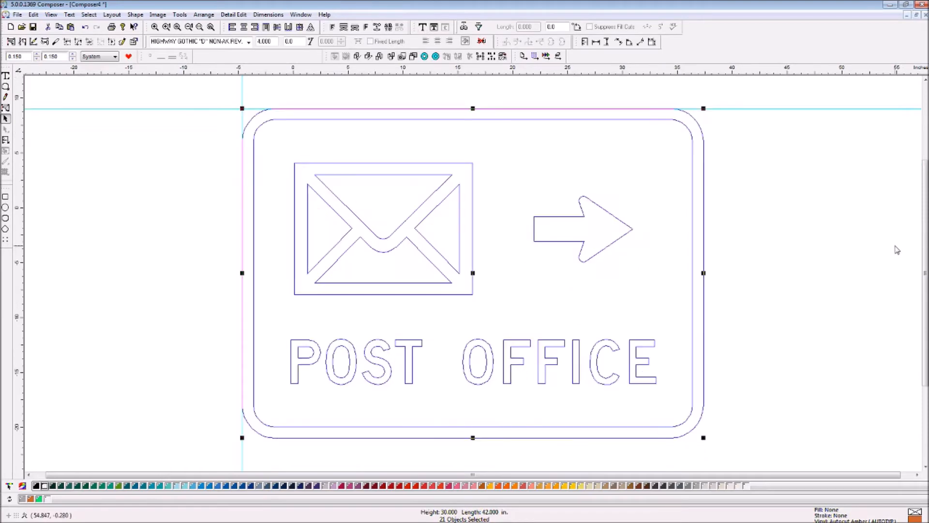
left_click(830, 191)
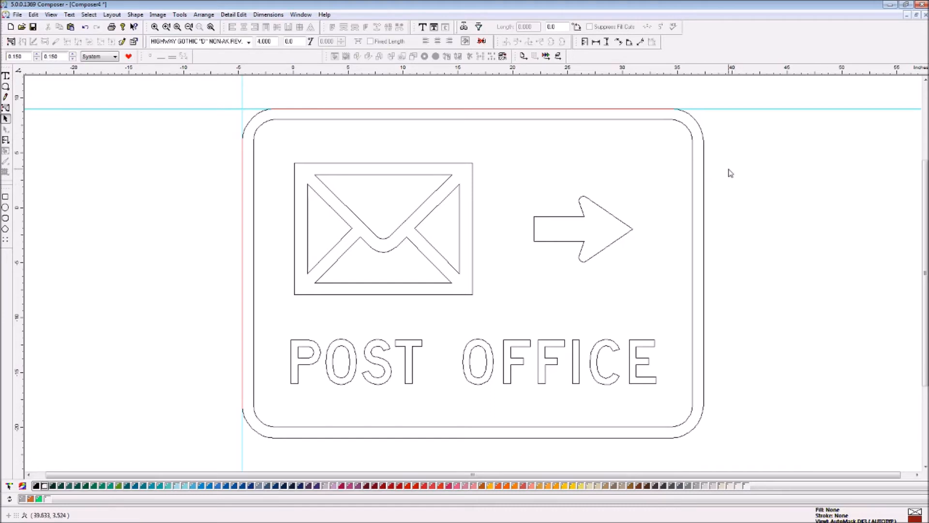
- Delete the sign's imported outer and inner border outlines
left_click(705, 171)
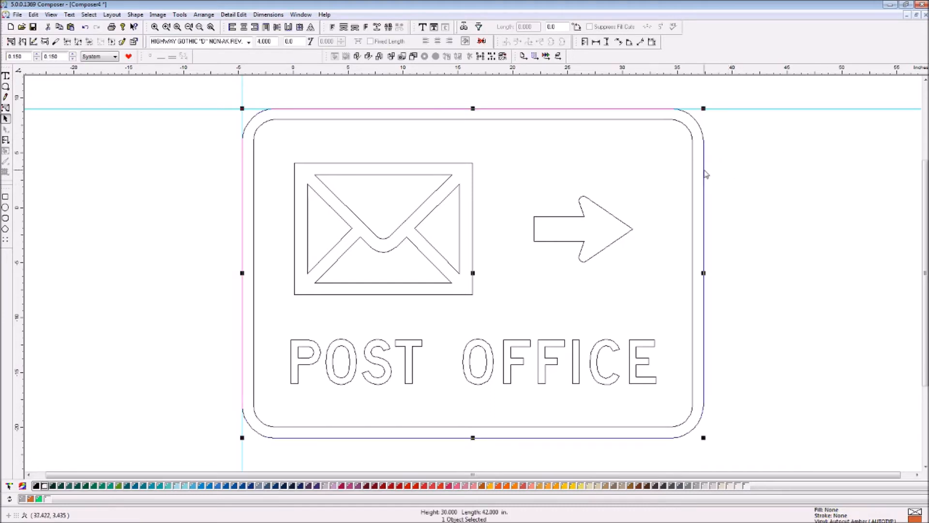
key("Delete")
left_click(692, 179)
key("Delete")
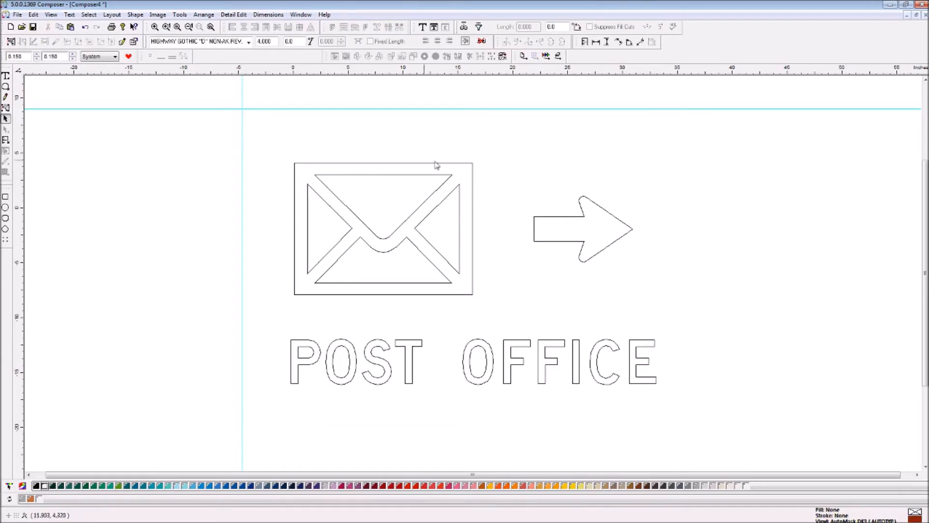
- Draw a decorative border 30 inches high and 42 inches long, with thickness 0, inset 0 and a 3.00 corner radius
left_click(6, 218)
left_click_drag(242, 109, 766, 461)
type("3")
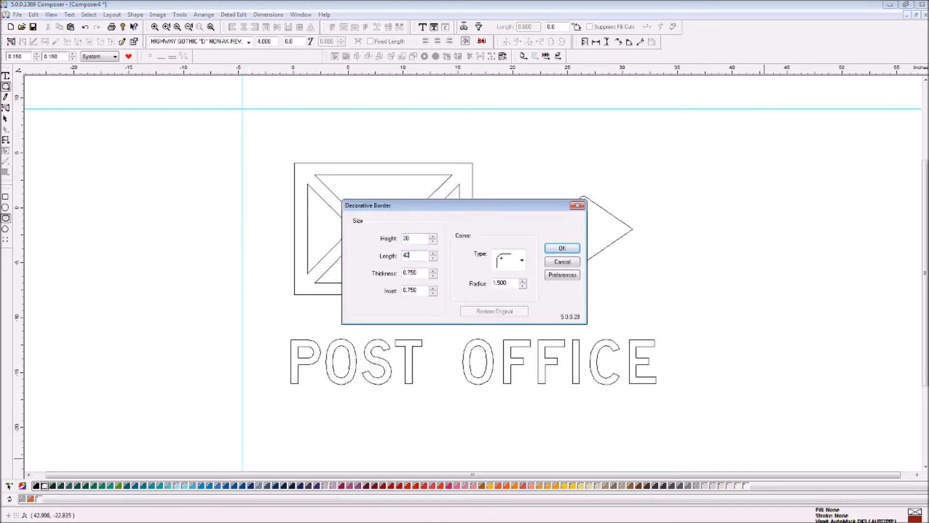
type("0")
key("Tab")
type("0")
key("Tab")
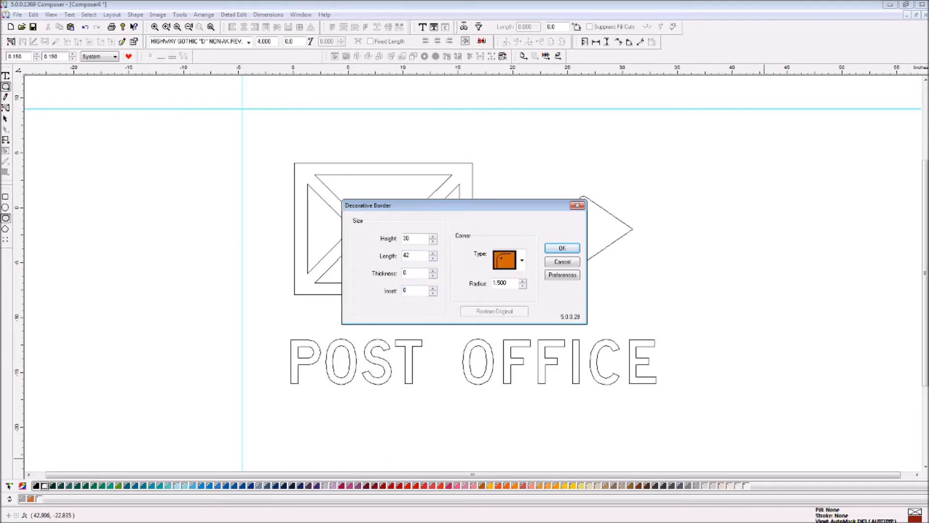
key("Tab")
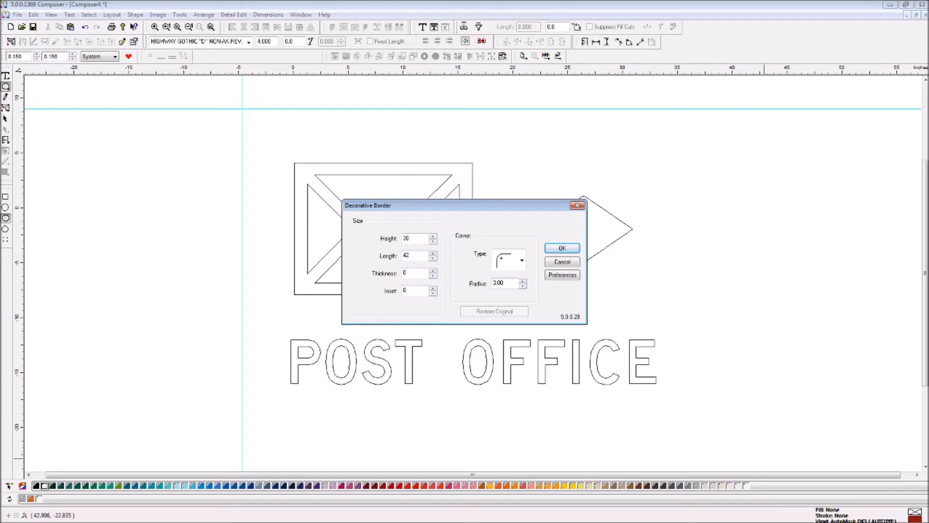
left_click(560, 249)
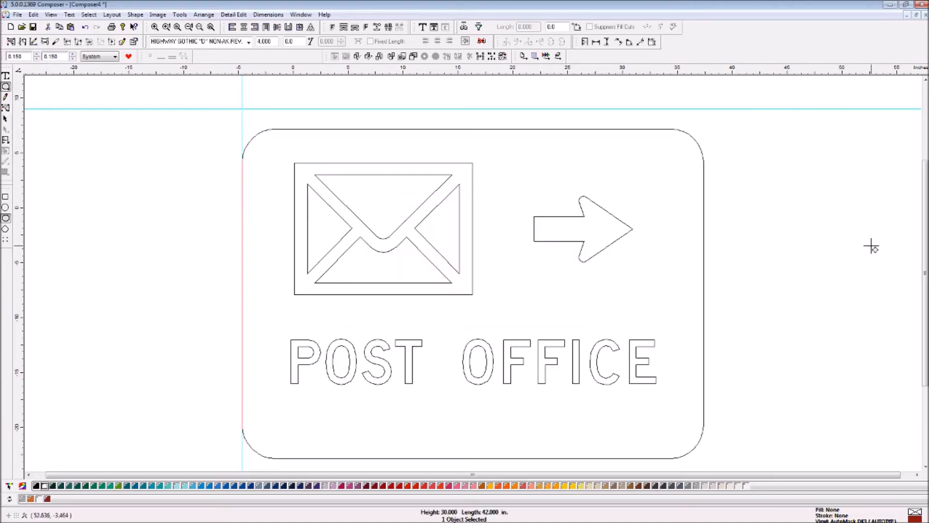
- Move the new rounded border up until its upper edge meets the horizontal guideline
left_click(5, 119)
left_click(554, 129)
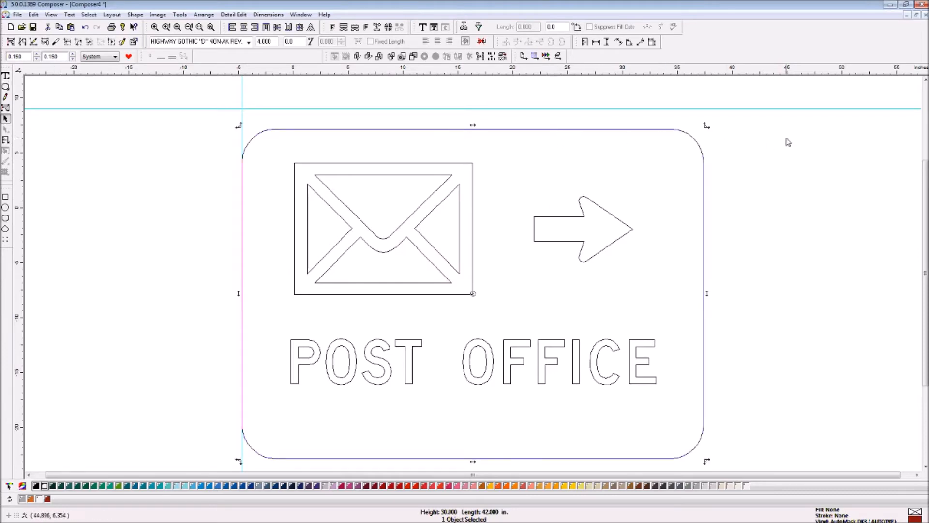
key("Up")
key("Up")
key("Up")
key("Up")
key("Up")
key("Up")
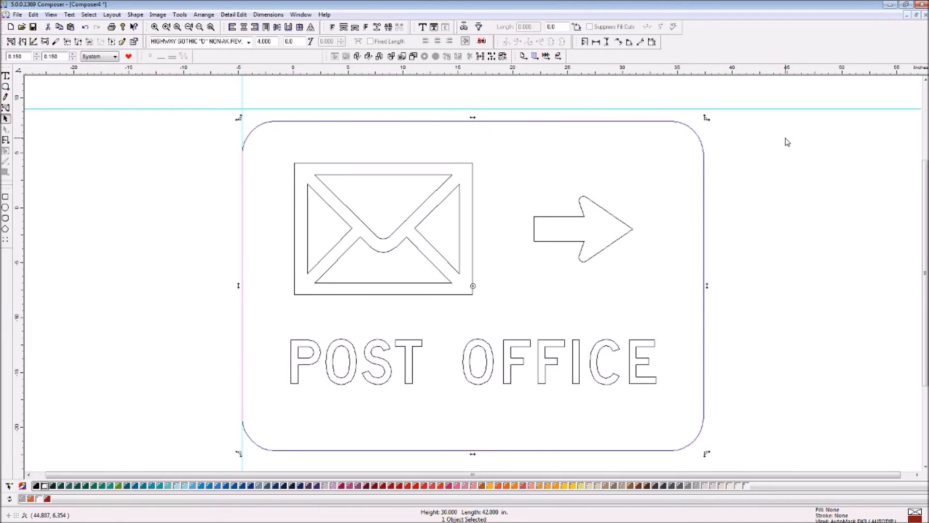
key("Up")
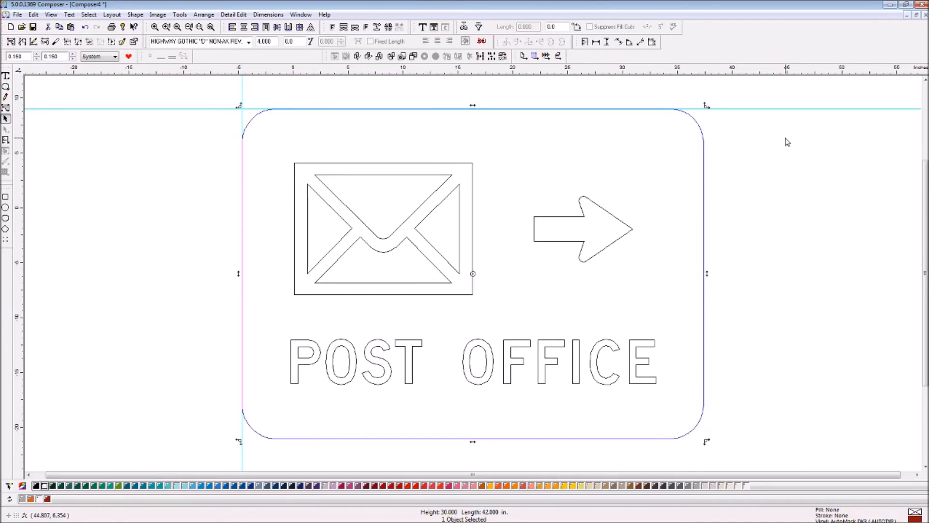
left_click(878, 165)
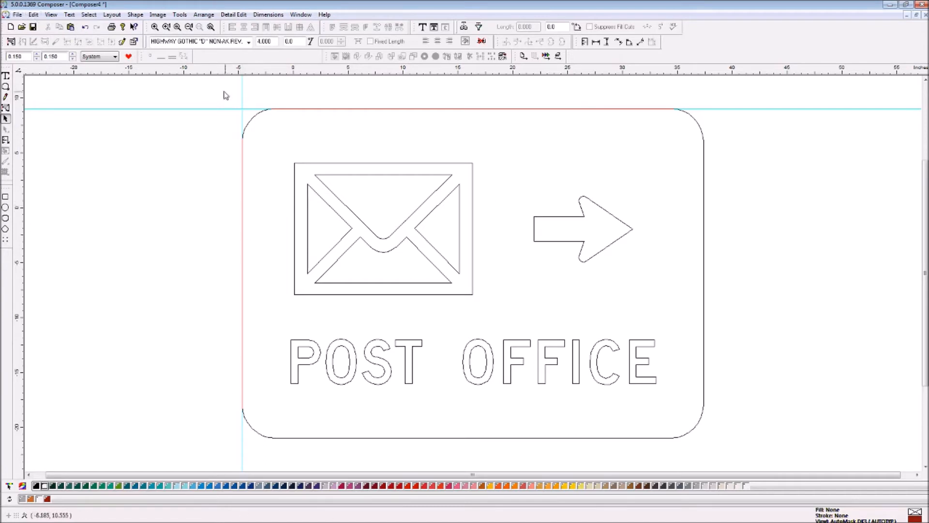
- Add one round-cornered outline to the border at a distance of -.750 inches
left_click(260, 116)
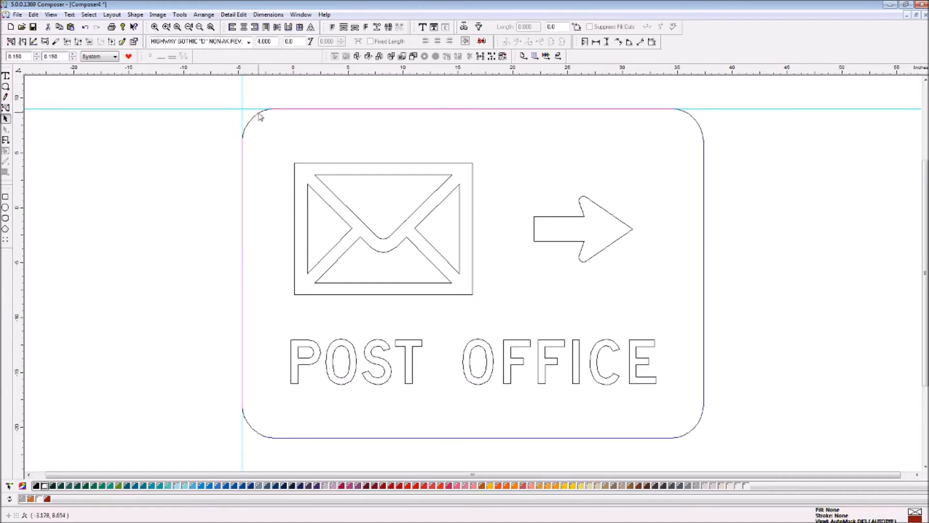
left_click(180, 15)
left_click(195, 49)
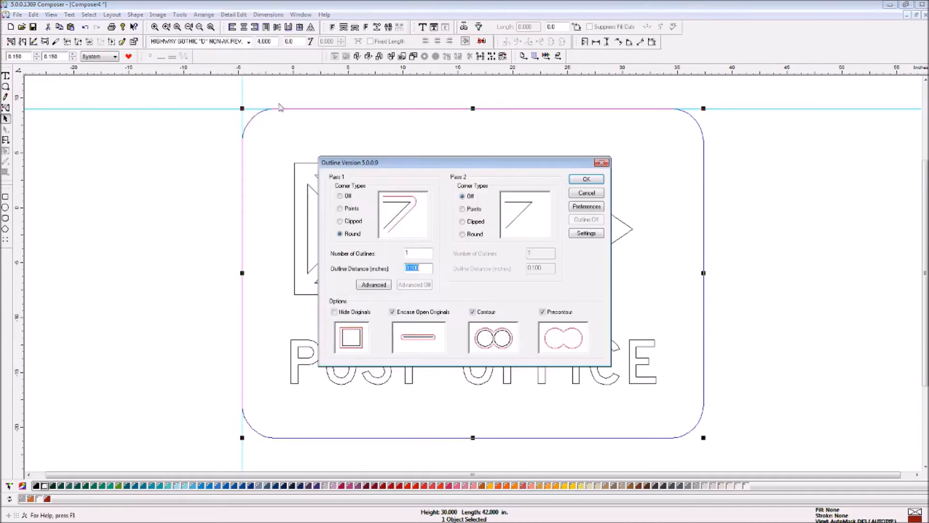
type("-.750")
left_click(586, 179)
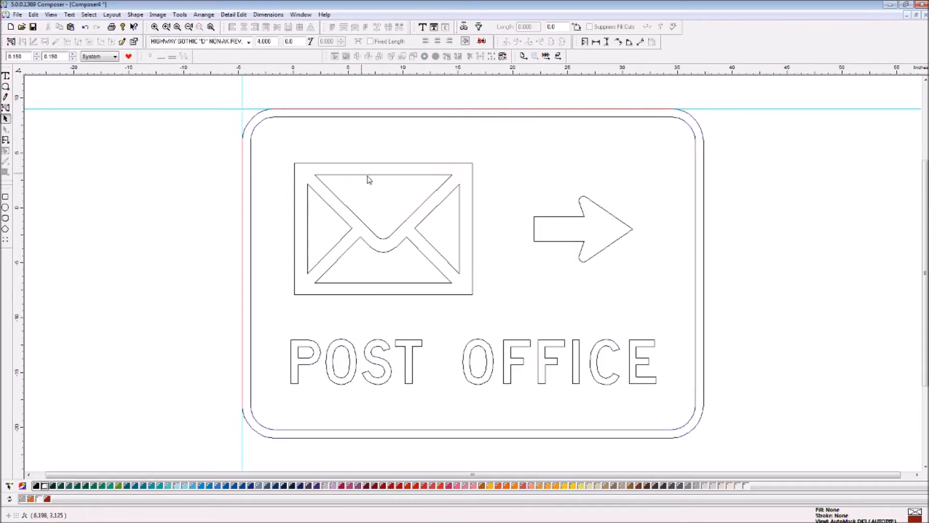
- Assign White vinyl to the outer border and Bright Green vinyl to the inner border
left_click(255, 120)
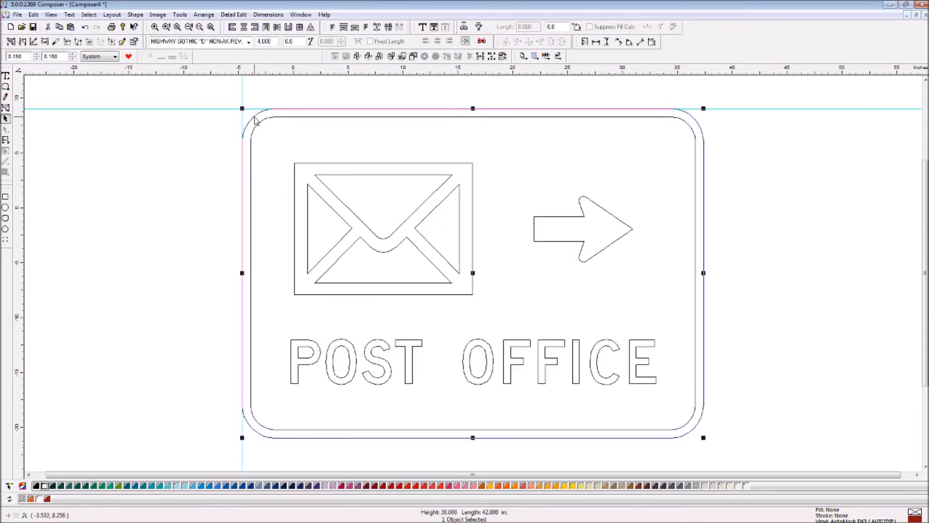
left_click(44, 486)
left_click(176, 122)
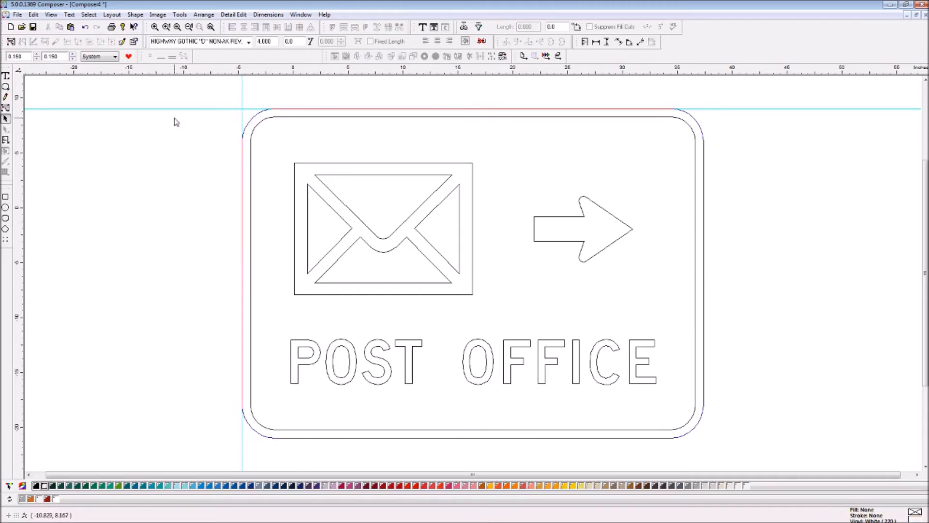
left_click(289, 117)
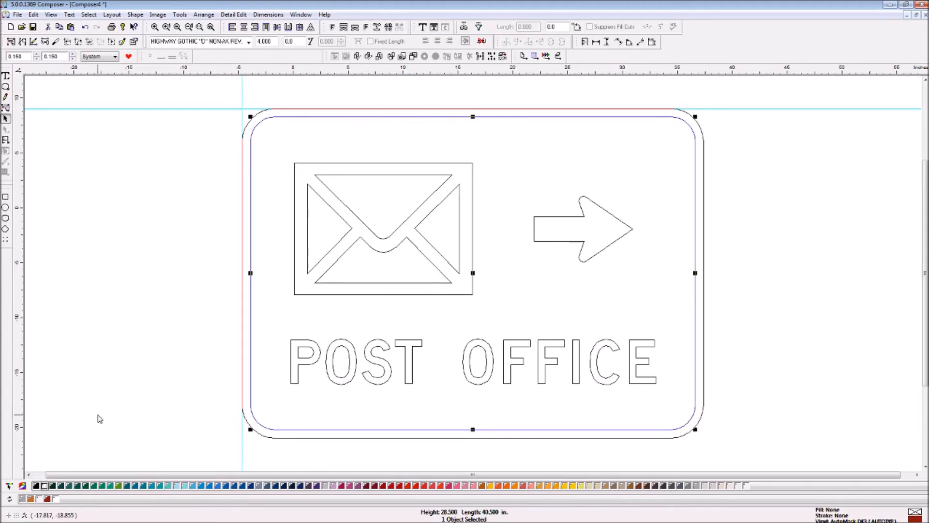
left_click(96, 488)
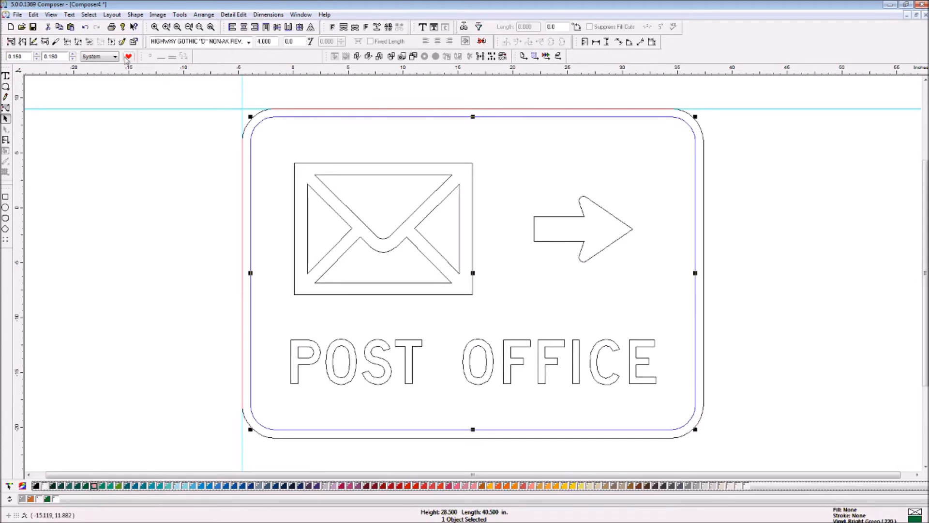
- Bring the inner border in front of all other objects and toggle the filled preview
left_click(203, 15)
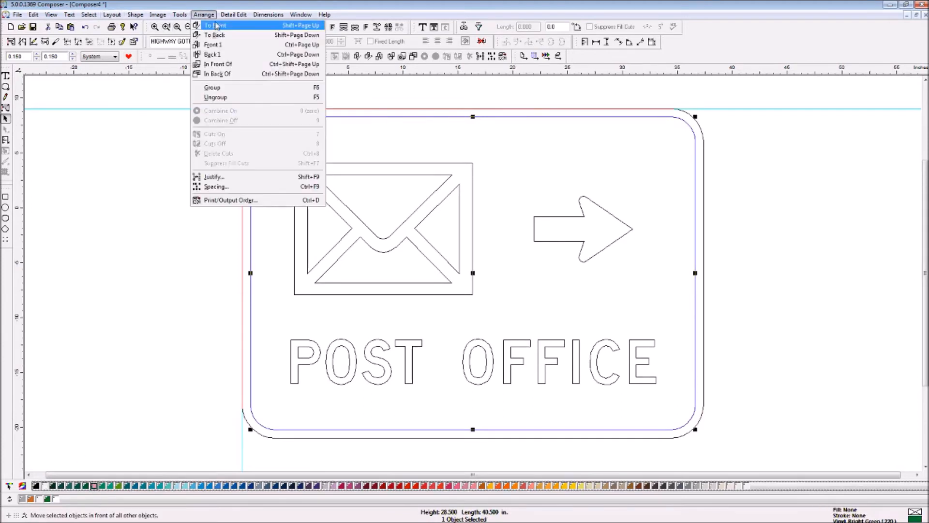
left_click(215, 18)
key("F9")
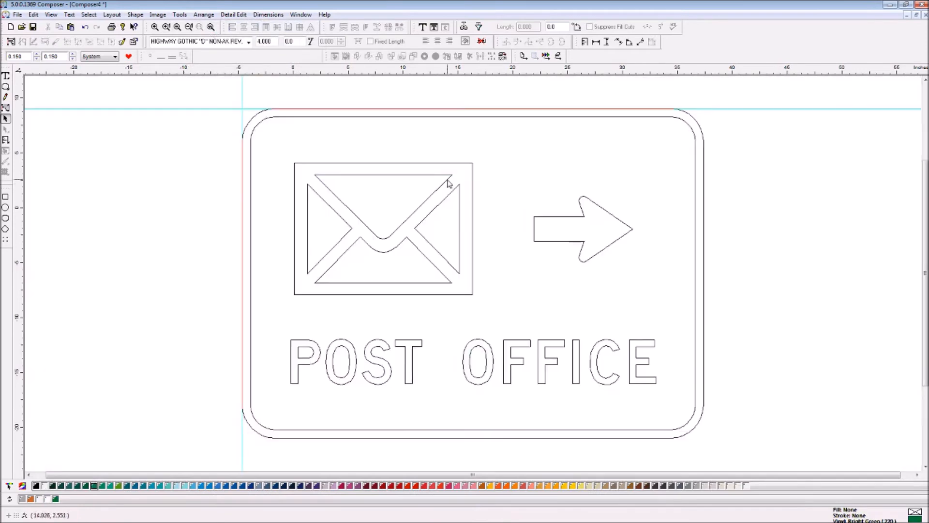
- Bring the envelope shapes and the arrow in front of all other objects
left_click_drag(277, 135, 653, 326)
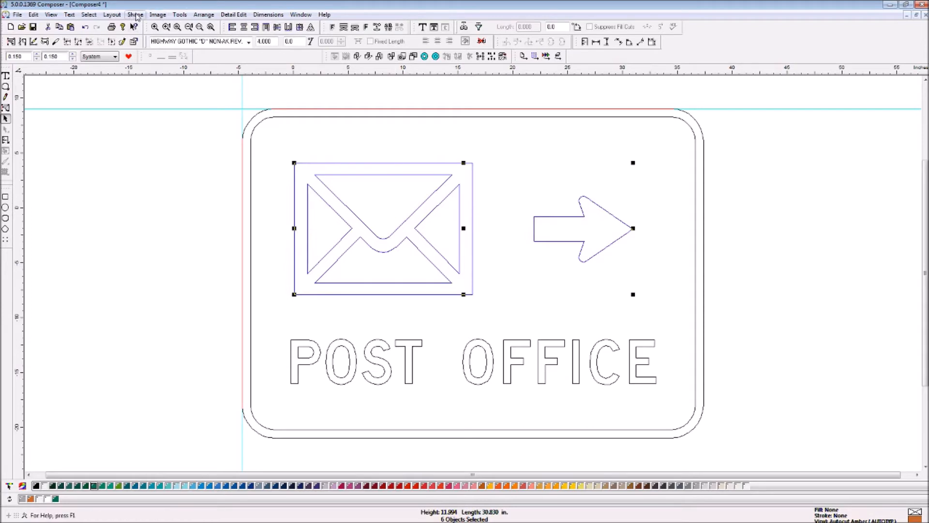
left_click(204, 16)
left_click(209, 25)
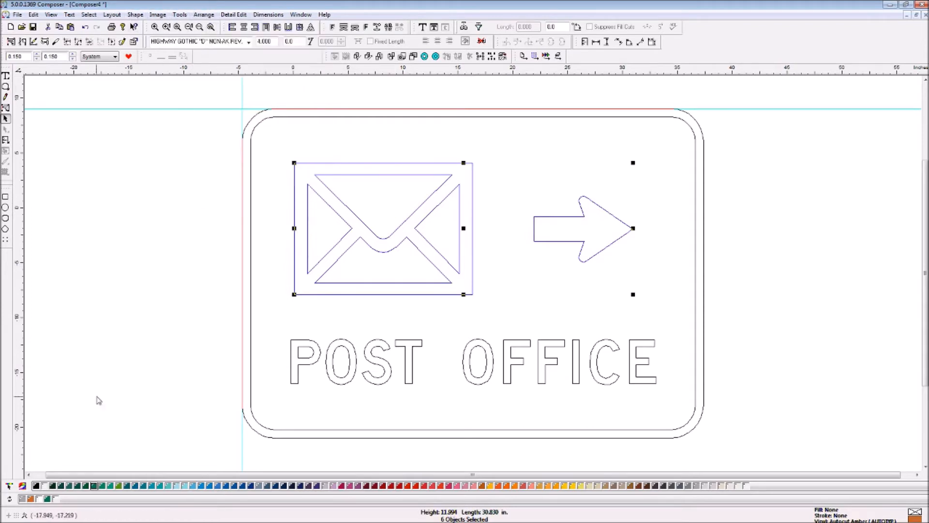
left_click(138, 318)
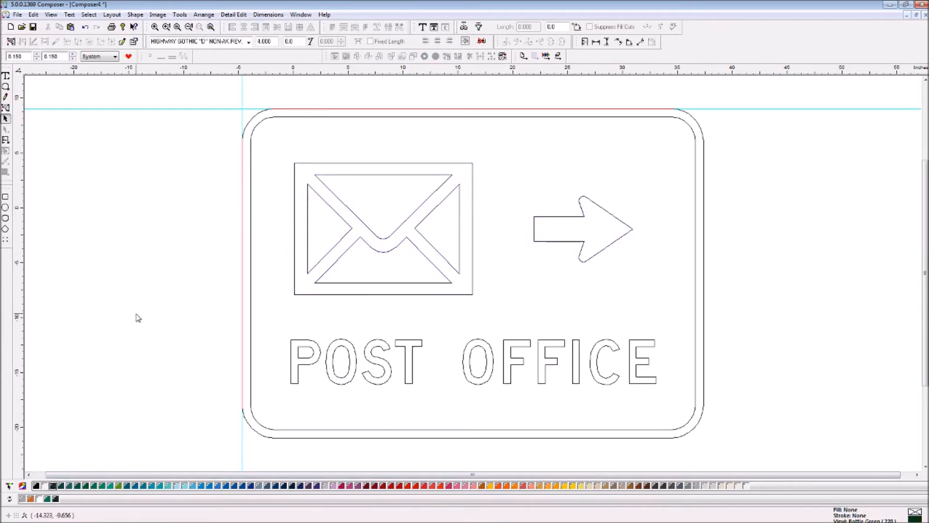
- Check the filled preview and assign White vinyl to the envelope shapes and the arrow
key("F9")
key("F9")
left_click(345, 181)
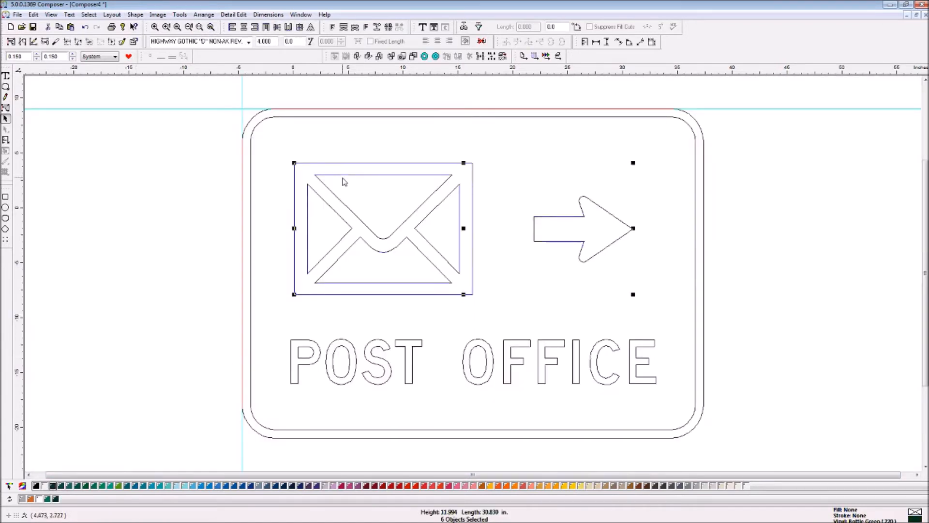
left_click(45, 486)
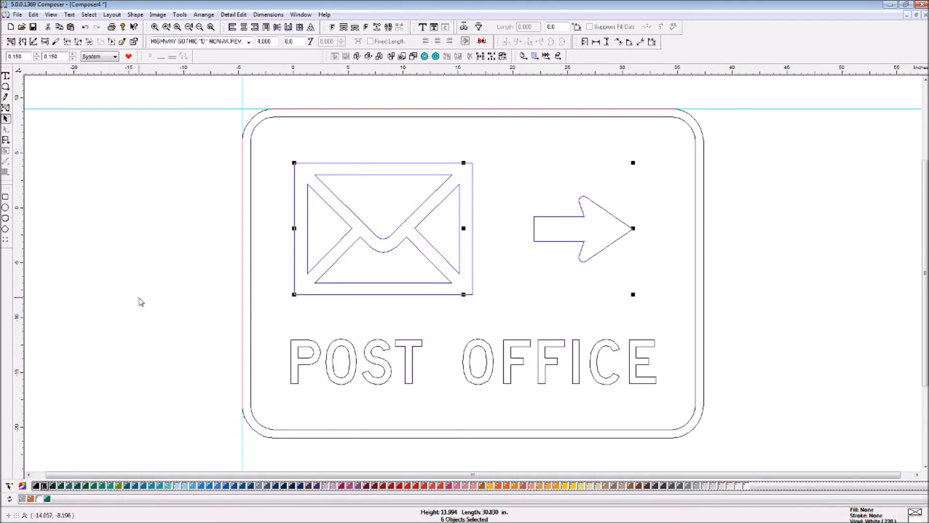
- Check the sign's vinyl colours in the filled preview and return to the outline view
left_click(140, 301)
key("F9")
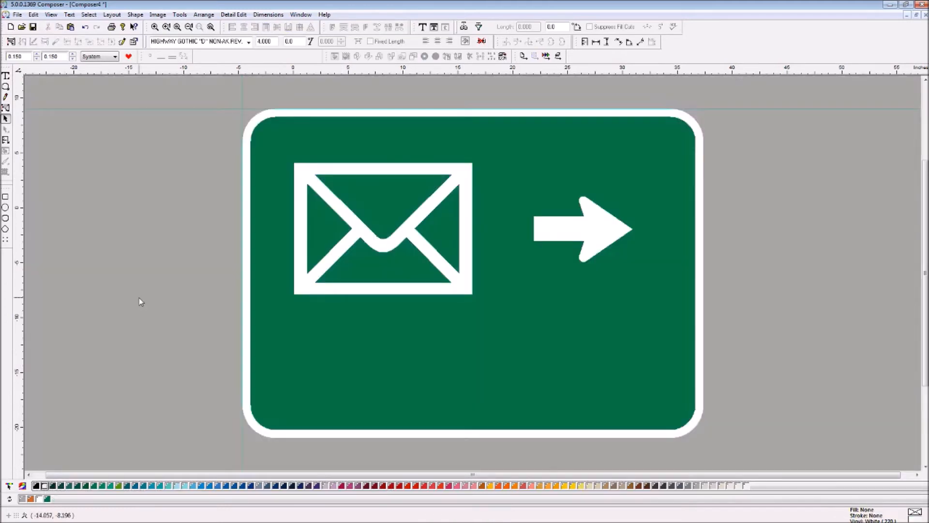
key("F9")
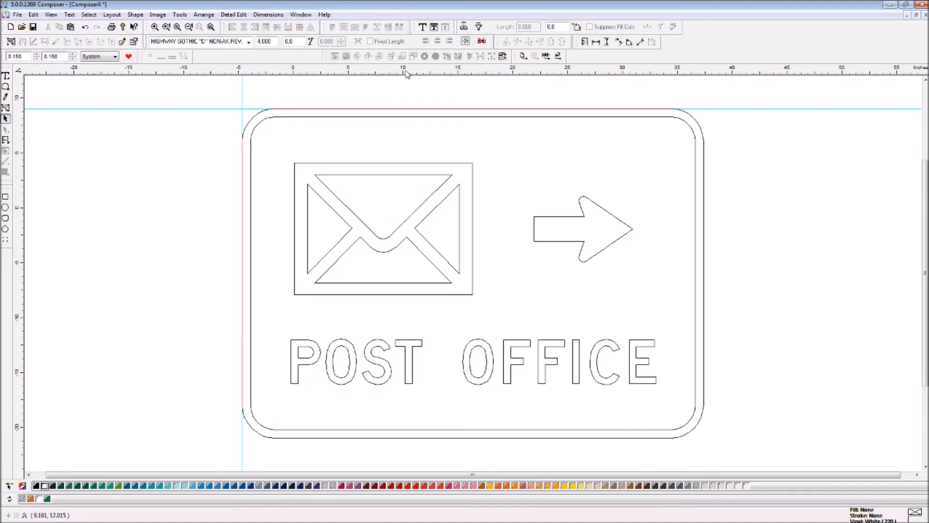
- Place guides along the baseline and at both ends of the POST OFFICE lettering
left_click_drag(421, 72, 454, 383)
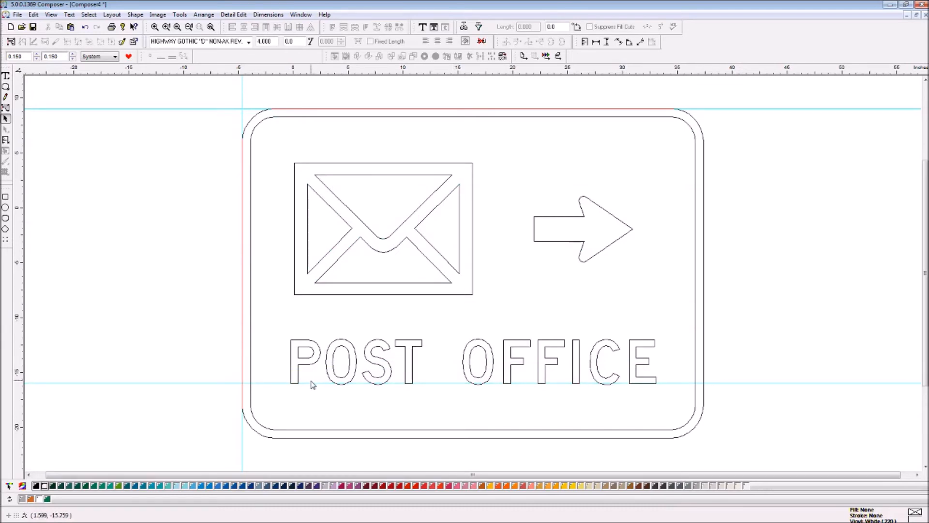
left_click_drag(311, 383, 314, 385)
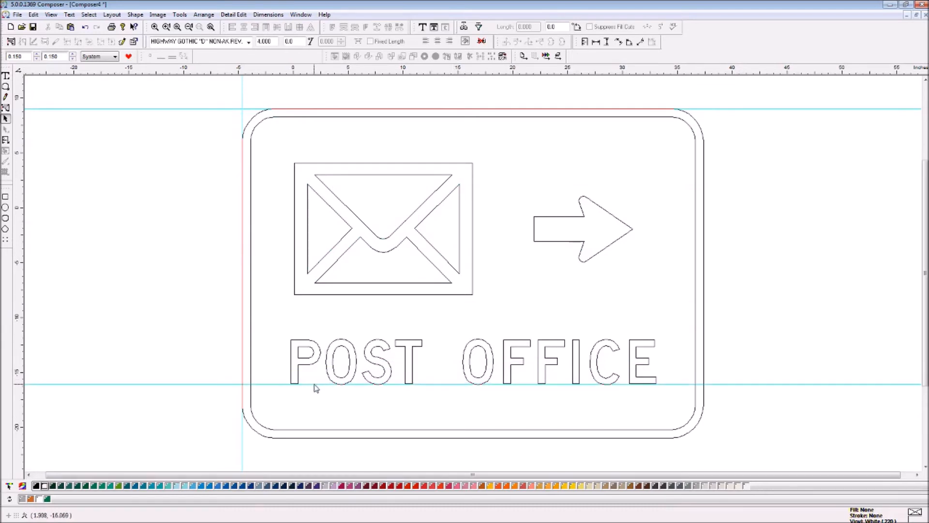
left_click_drag(20, 334, 290, 414)
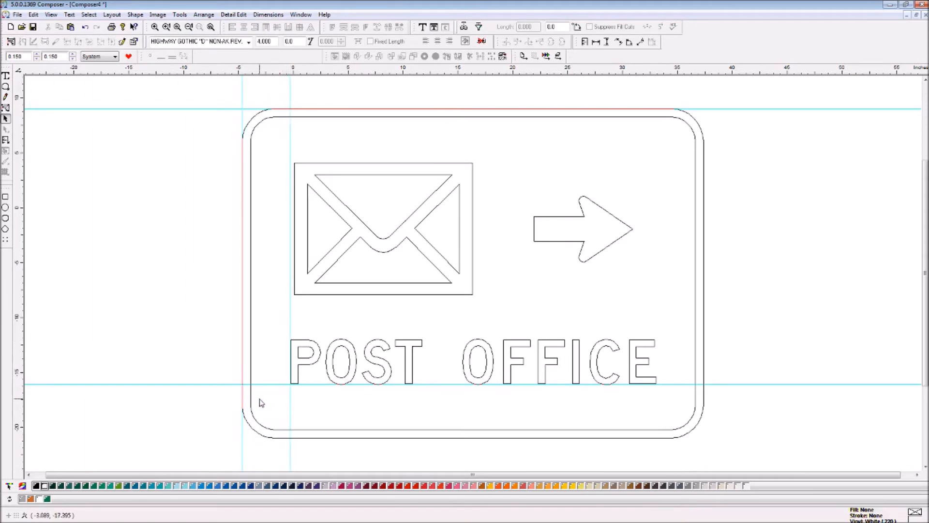
left_click_drag(20, 282, 656, 438)
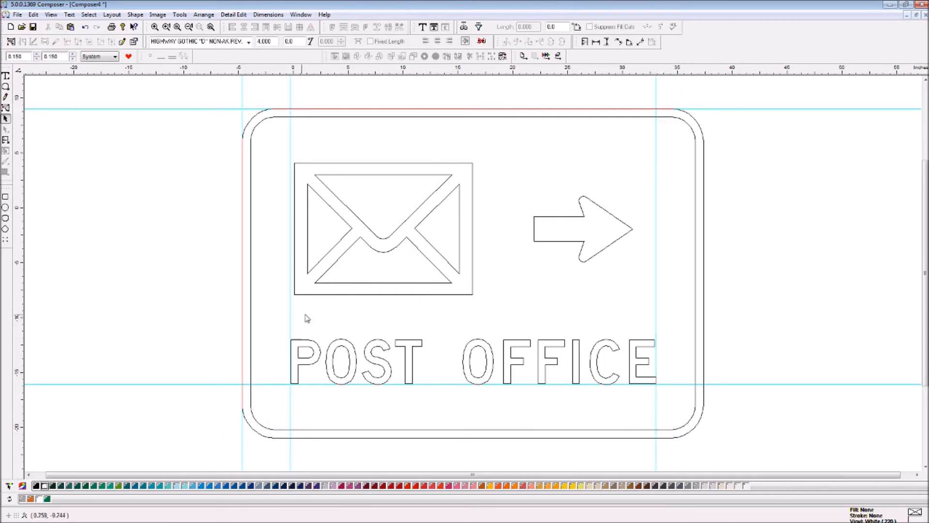
- Replace the imported POST OFFICE outlines with editable text reading "POST OFFICE" in HIGHWAY GOTHIC "D", 4.000 high
left_click_drag(272, 311, 656, 384)
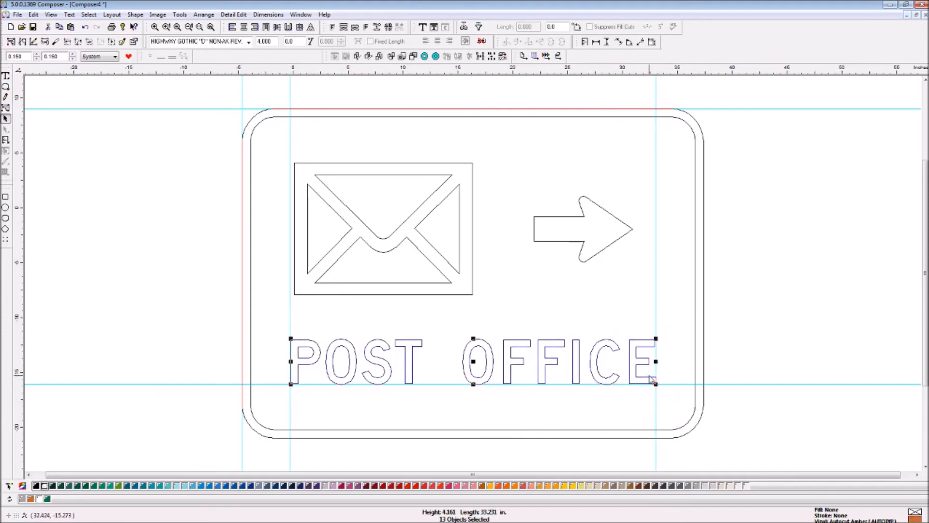
key("Delete")
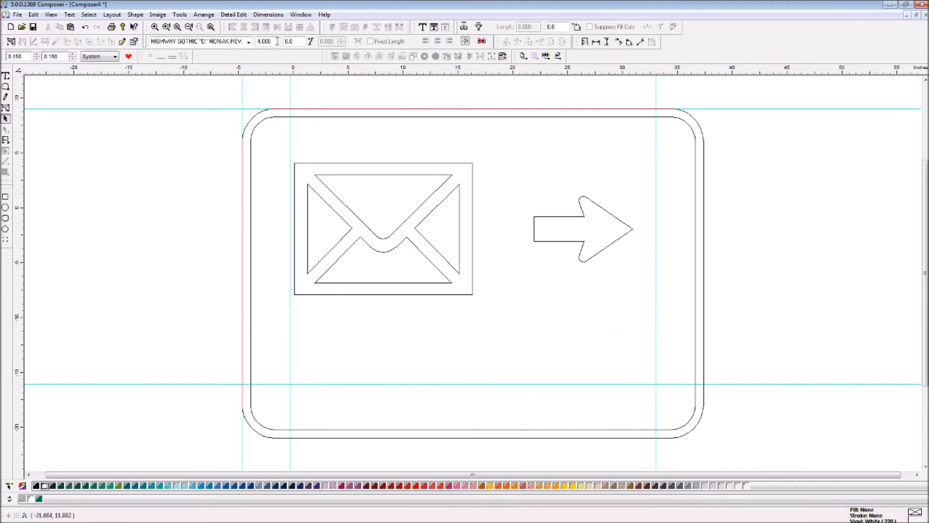
left_click(6, 76)
left_click(357, 383)
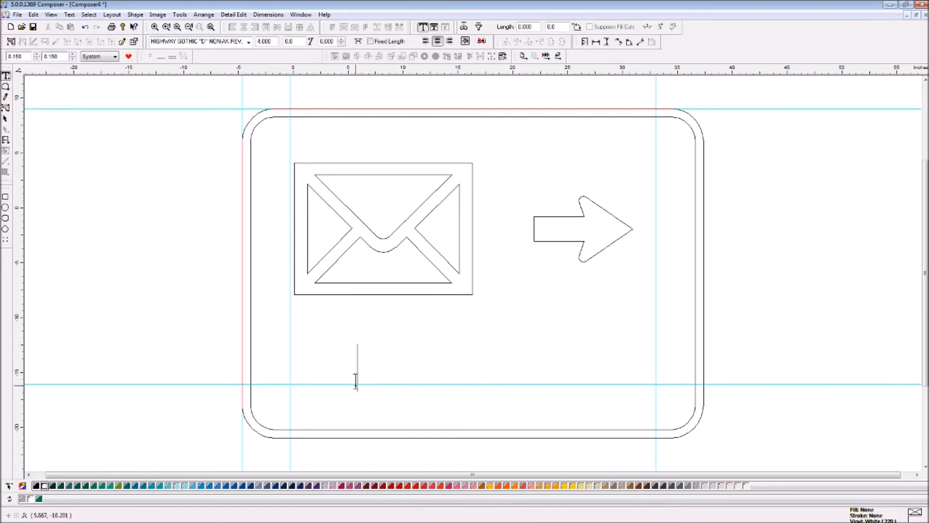
type("POST OFFICE")
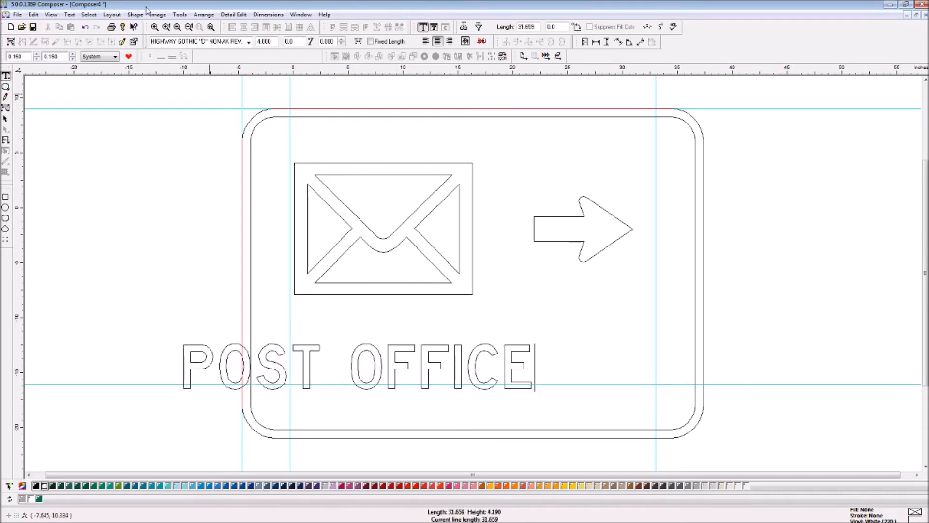
- Move the new POST OFFICE text between the vertical guides and widen its letter spacing to nearly span them
left_click(6, 119)
left_click_drag(410, 347, 524, 347)
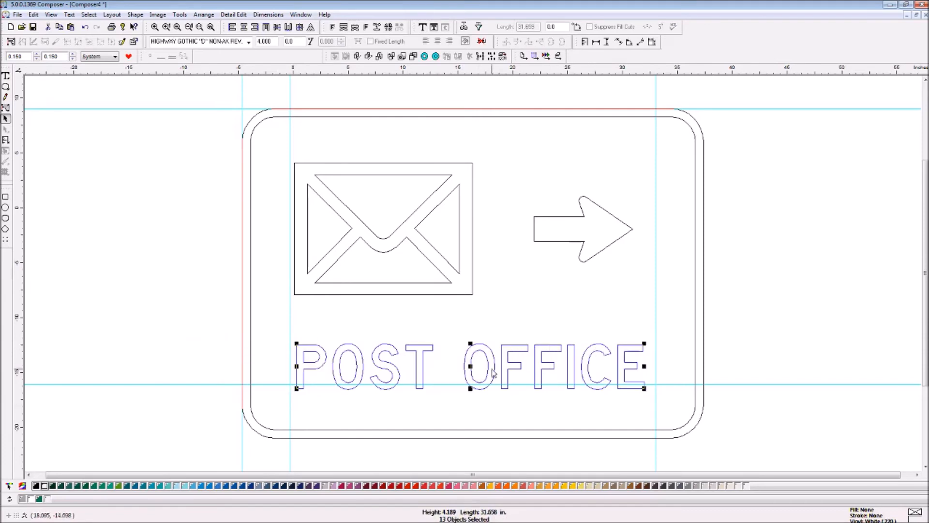
left_click(6, 76)
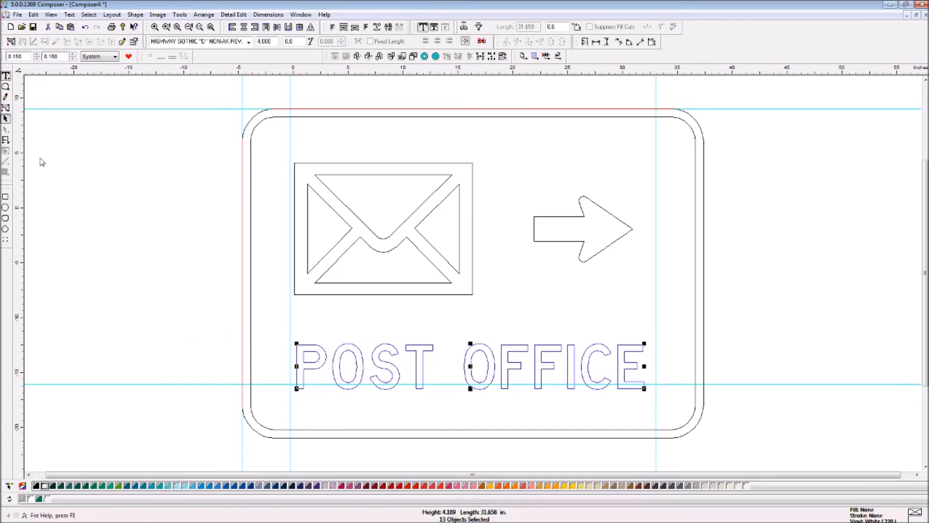
left_click(329, 362)
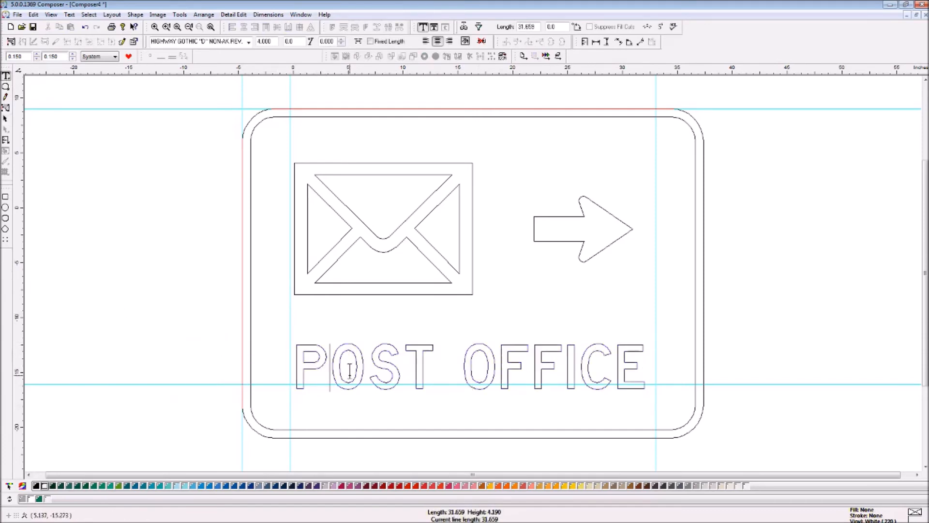
key("ctrl+Right")
key("ctrl+Right")
key("ctrl+Right")
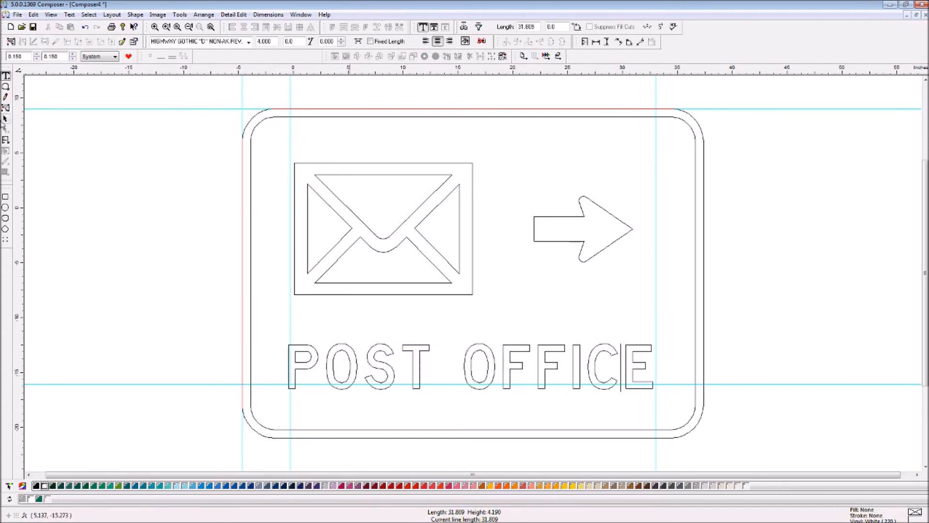
- Nudge the POST OFFICE text up onto the baseline guide and across to fit between the vertical guides
left_click(5, 119)
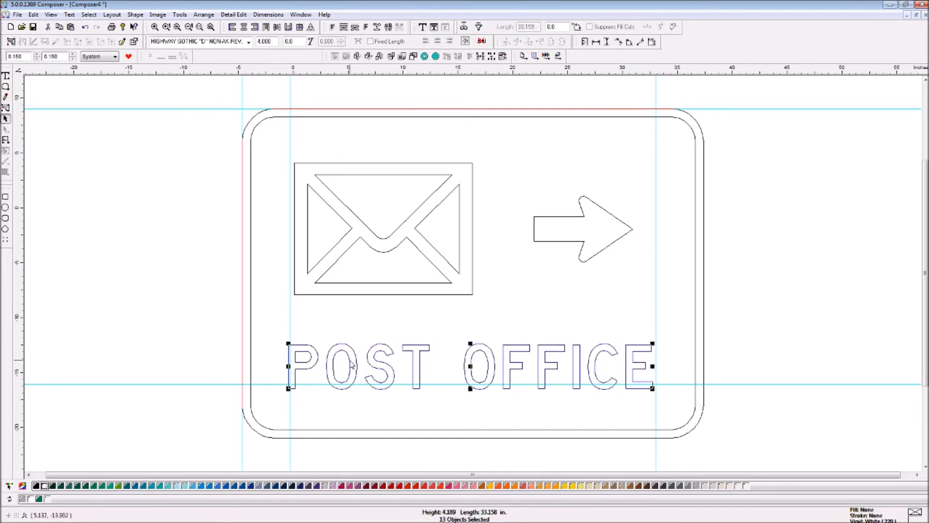
key("Up")
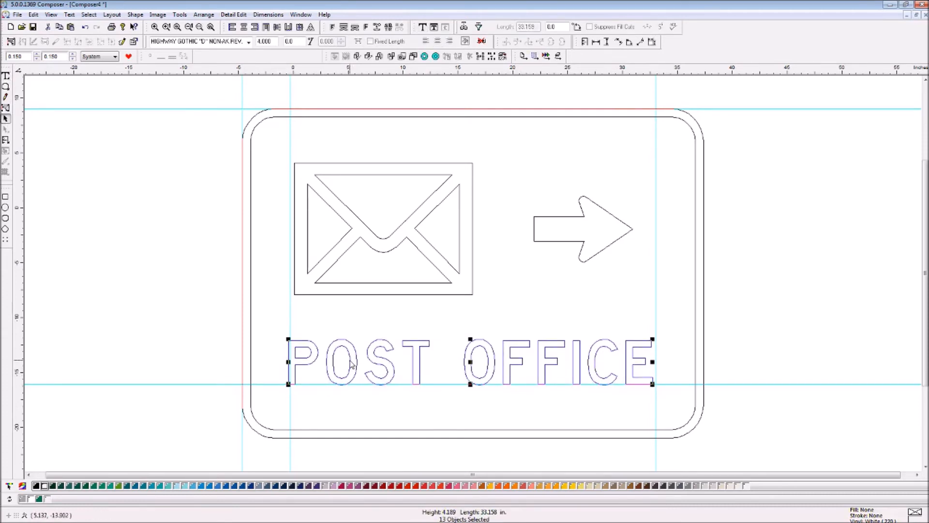
key("Right")
key("Right")
key("Right")
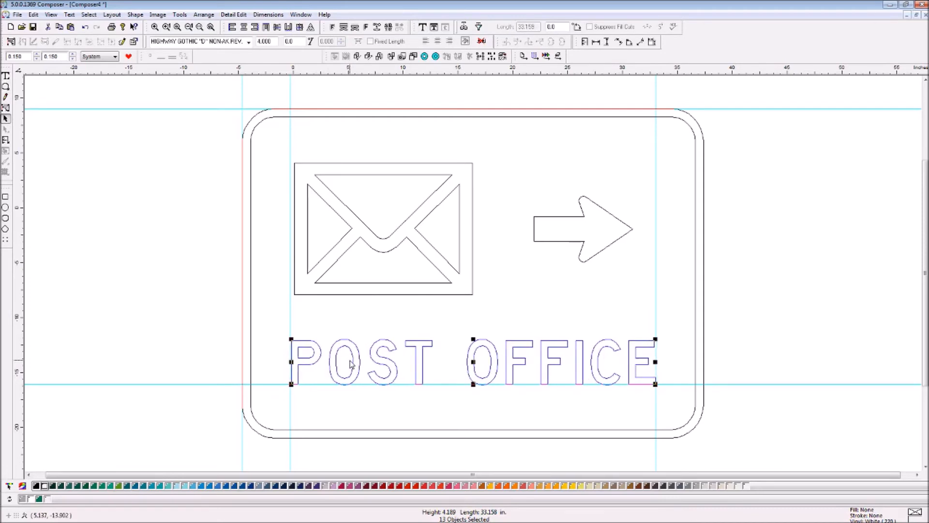
key("Right")
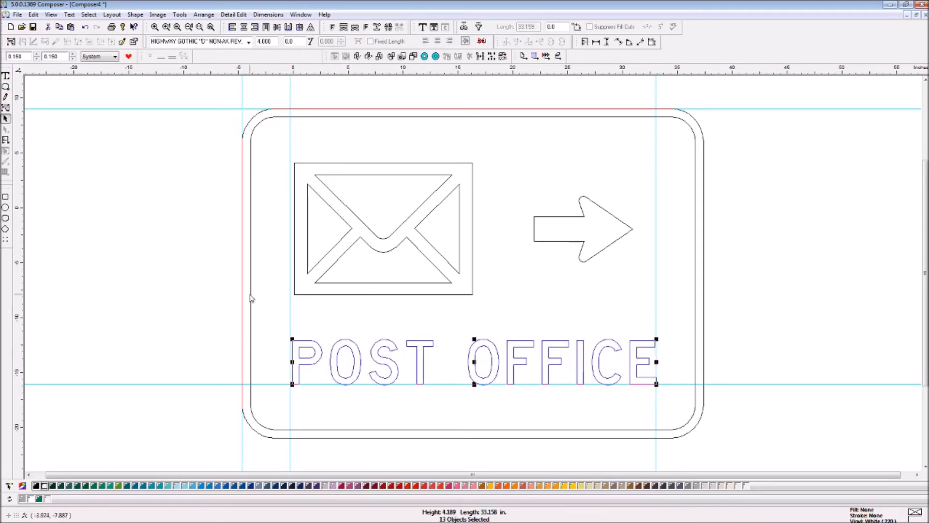
- Widen the spacing after the T of POST by one increment so the text fills the guides
left_click(209, 257)
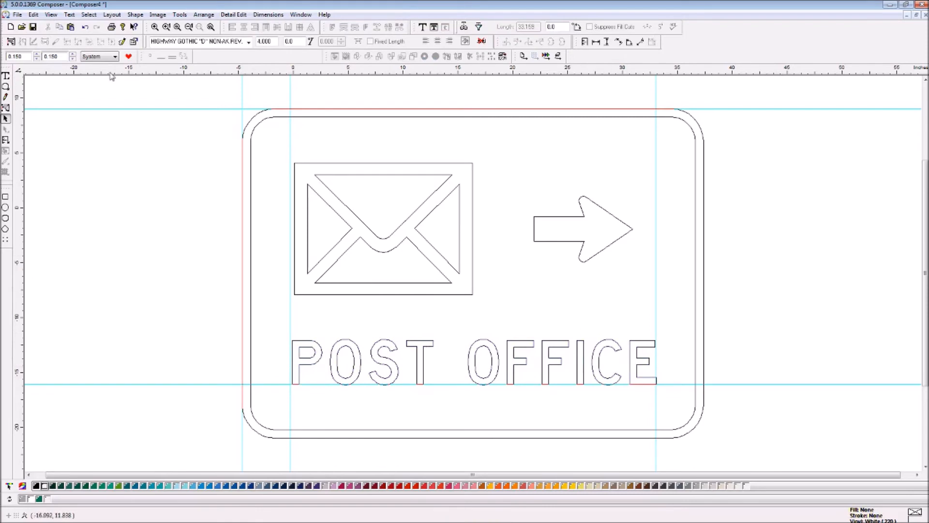
left_click(7, 76)
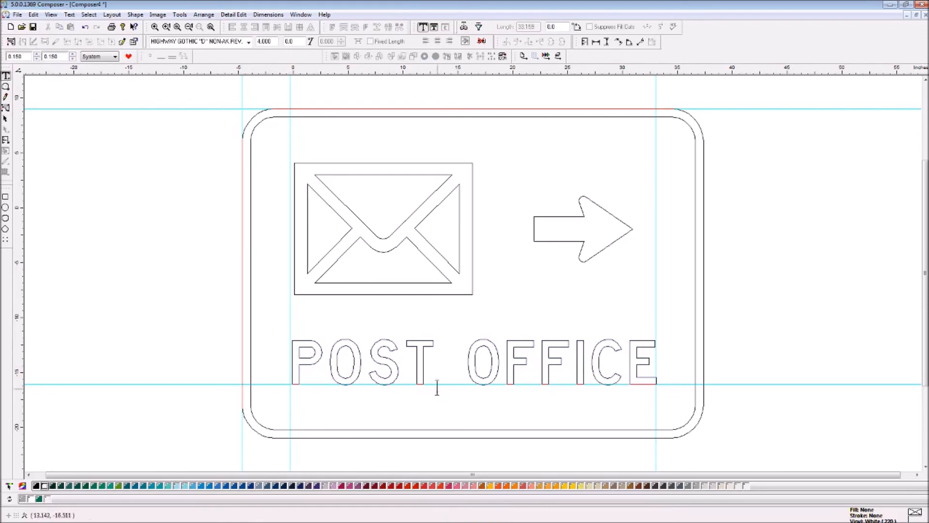
left_click(441, 354)
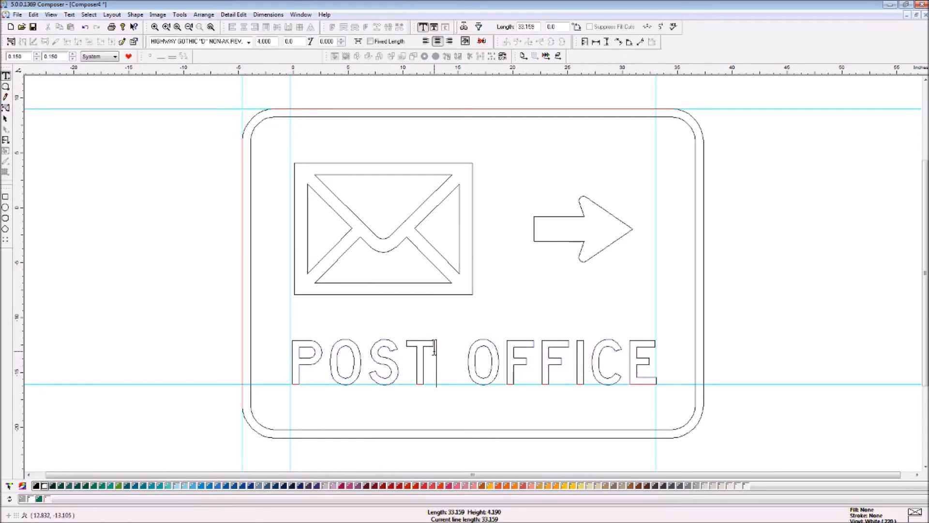
key("ctrl+Right")
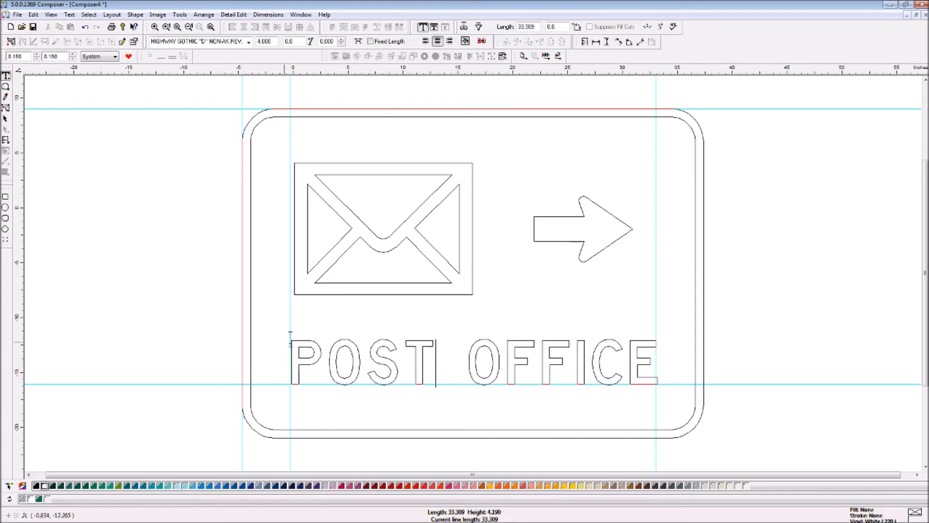
left_click(6, 120)
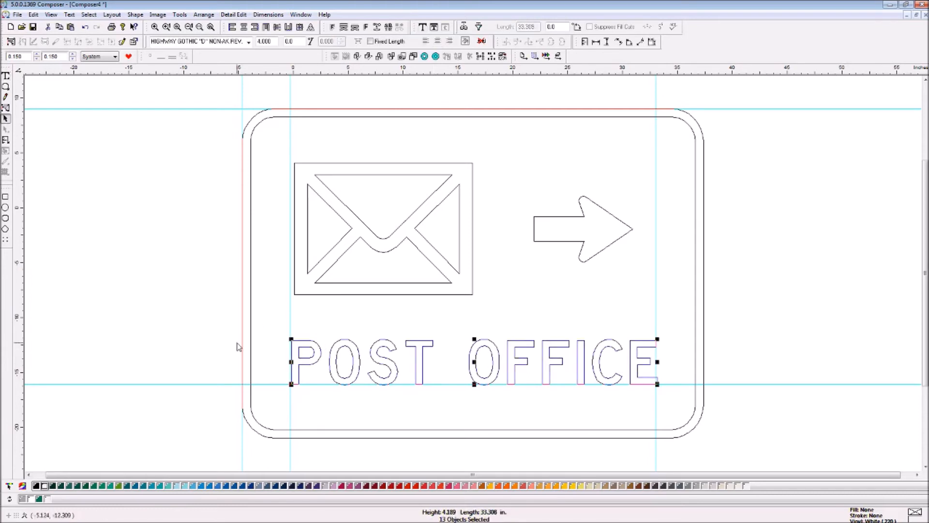
- Check the new POST OFFICE lettering against the whole sign in the filled preview
left_click(751, 317)
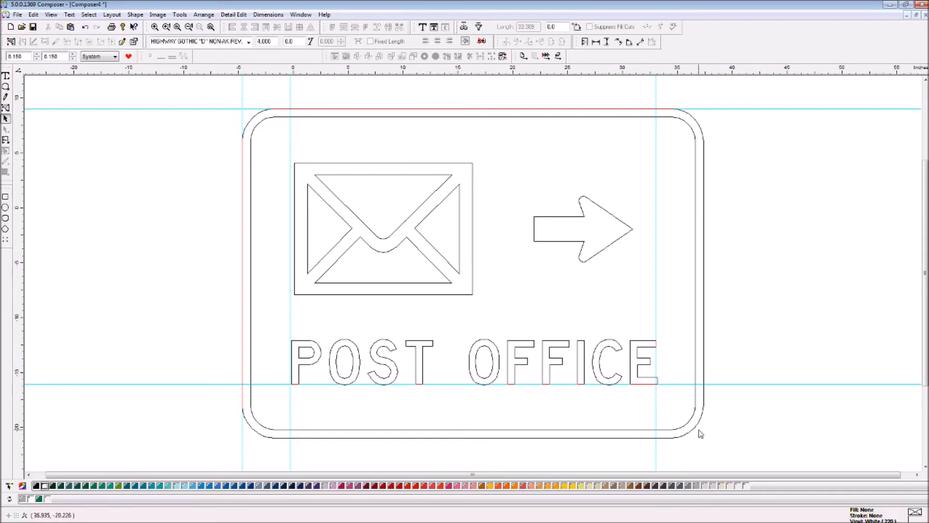
key("F9")
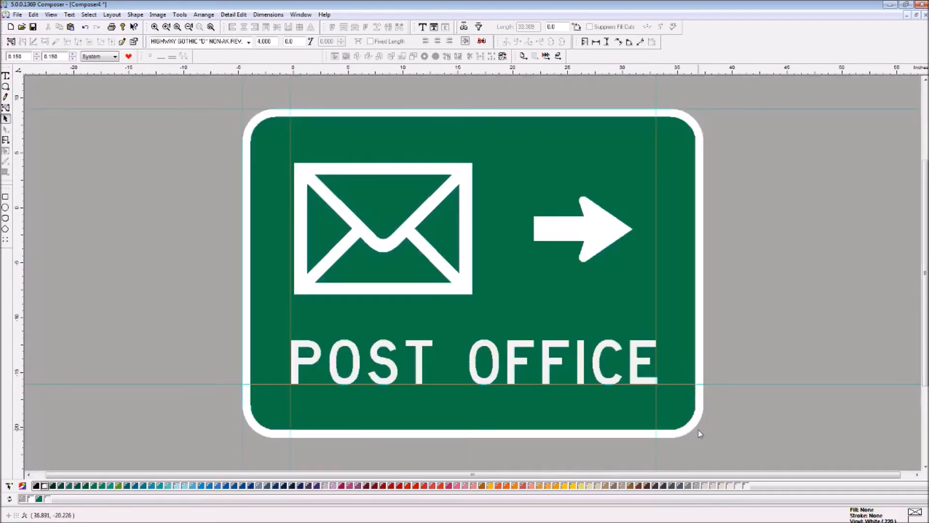
key("F9")
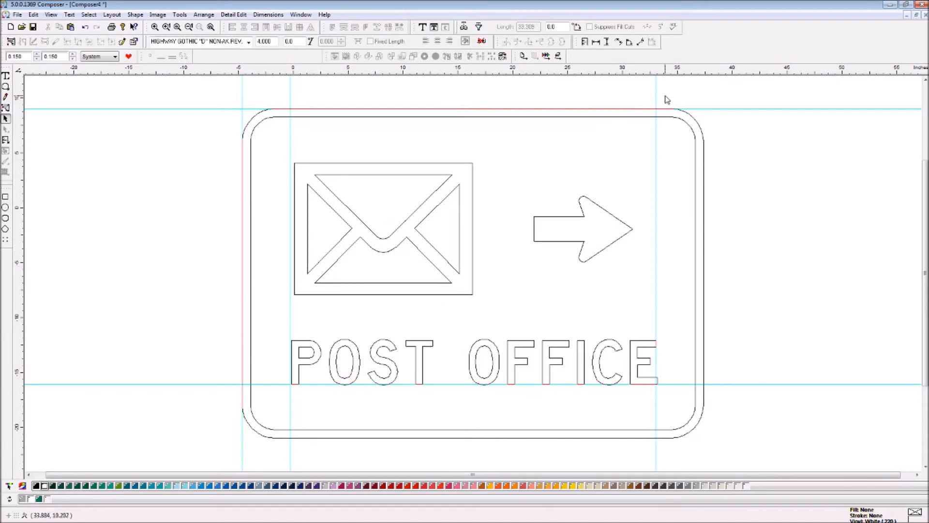
- Remove all the horizontal and vertical guides from the drawing
left_click_drag(655, 93, 927, 151)
left_click_drag(758, 109, 759, 69)
left_click_drag(241, 100, 70, 217)
key("F4")
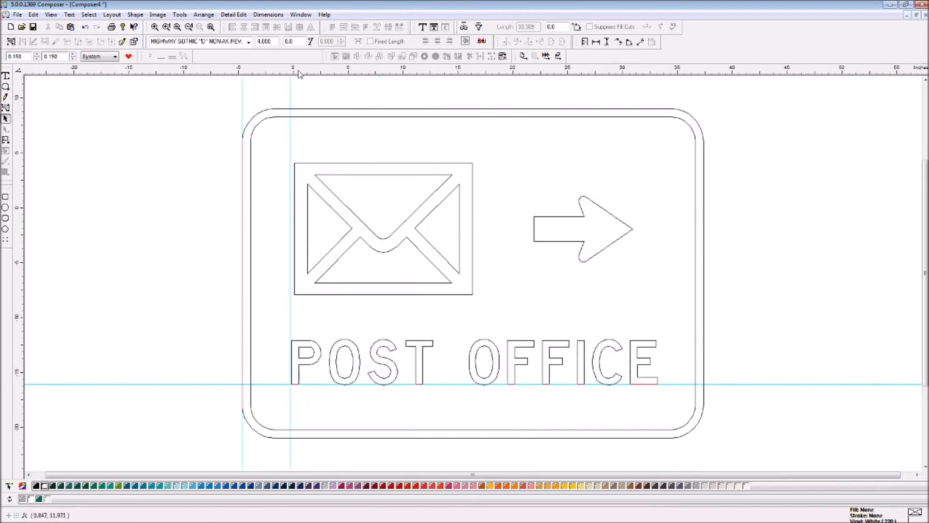
left_click_drag(291, 93, 17, 160)
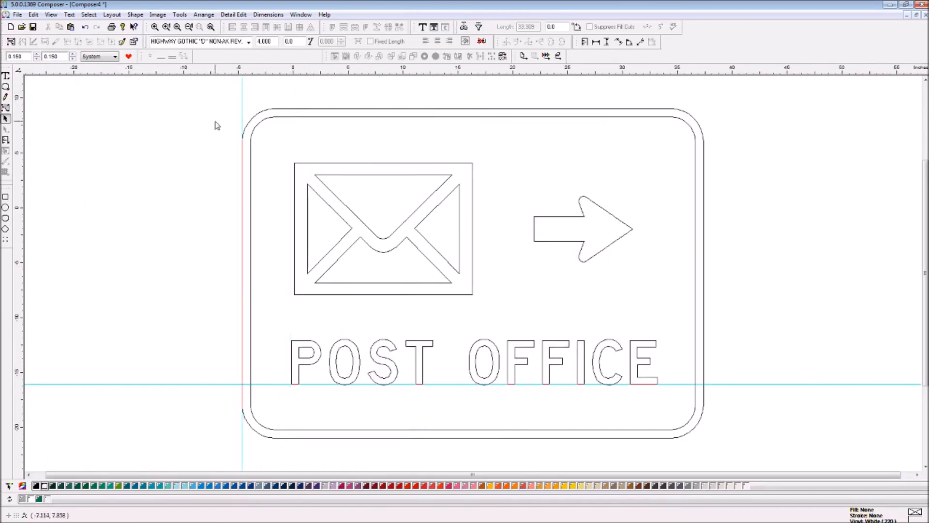
left_click_drag(243, 97, 22, 205)
left_click_drag(203, 385, 227, 508)
- Select the envelope, arrow, POST OFFICE text and inner border, and output only the selected objects to the plotter program
left_click(353, 169)
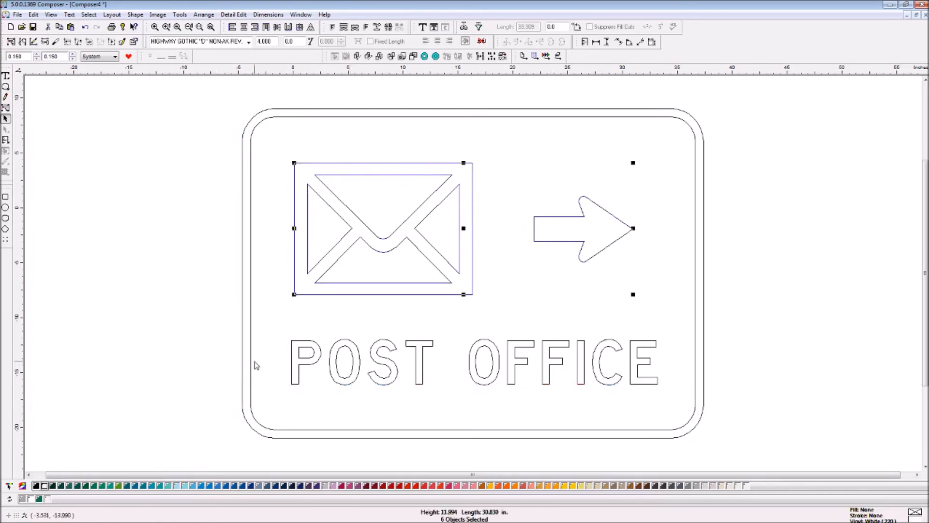
left_click(310, 345, "shift")
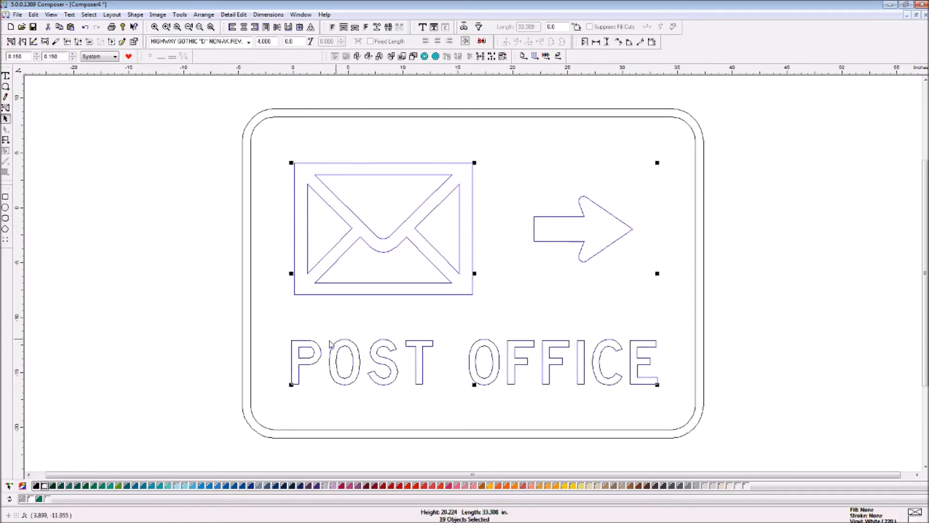
left_click(373, 117, "shift")
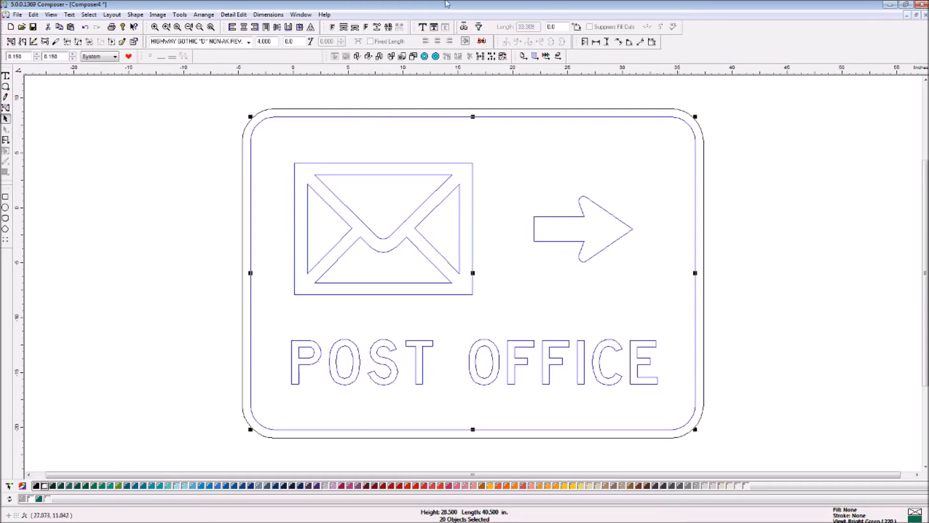
left_click(184, 217)
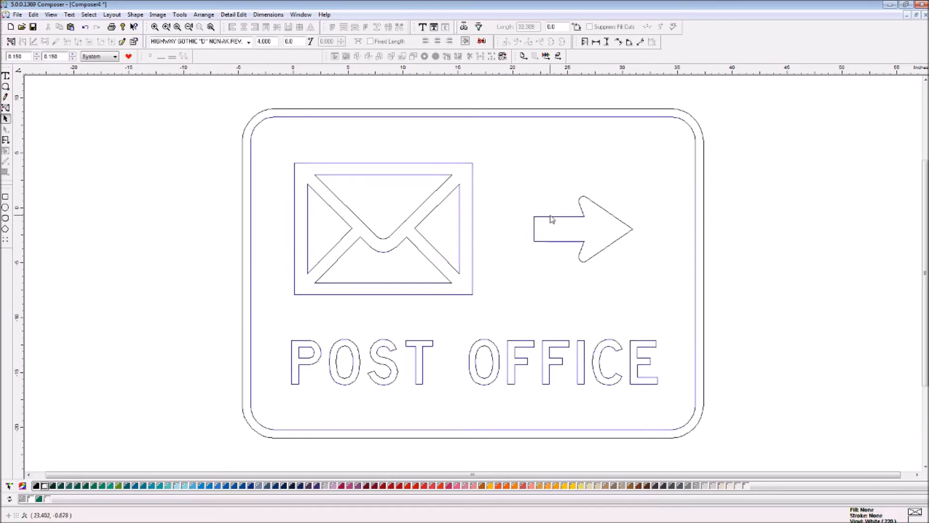
key("ctrl+a")
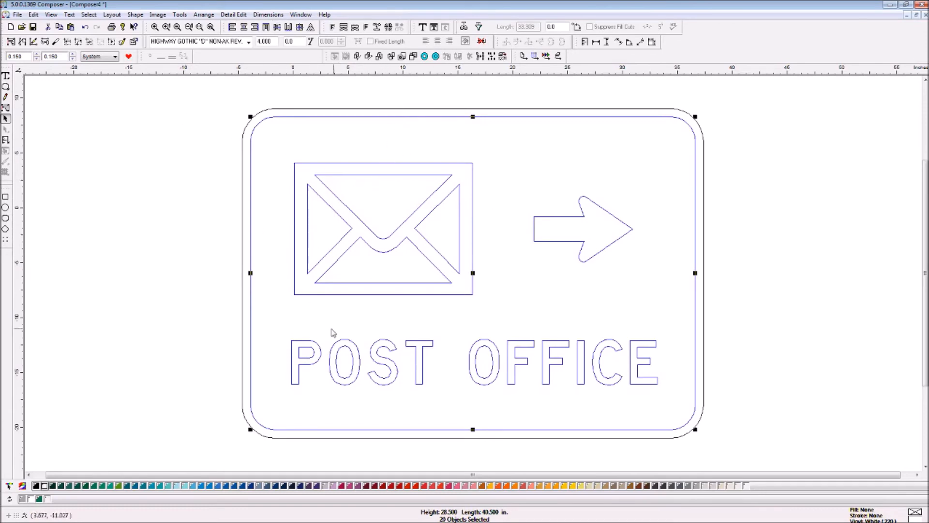
left_click(17, 14)
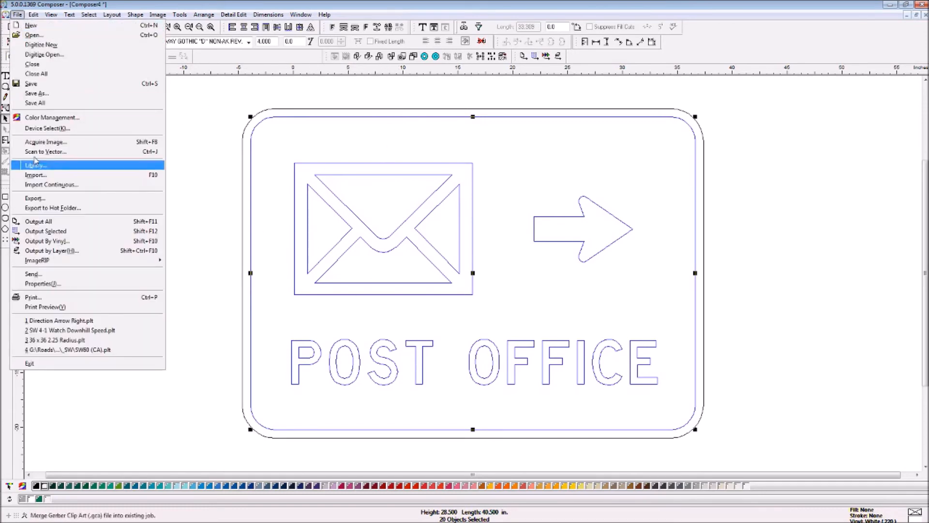
left_click(51, 231)
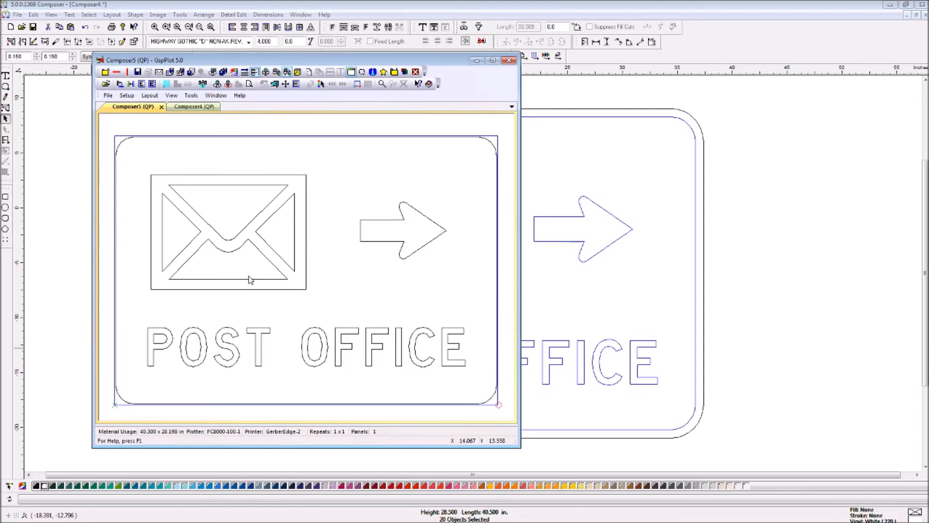
- Close the plotter program and clear the selection in the POST OFFICE sign drawing
left_click(509, 60)
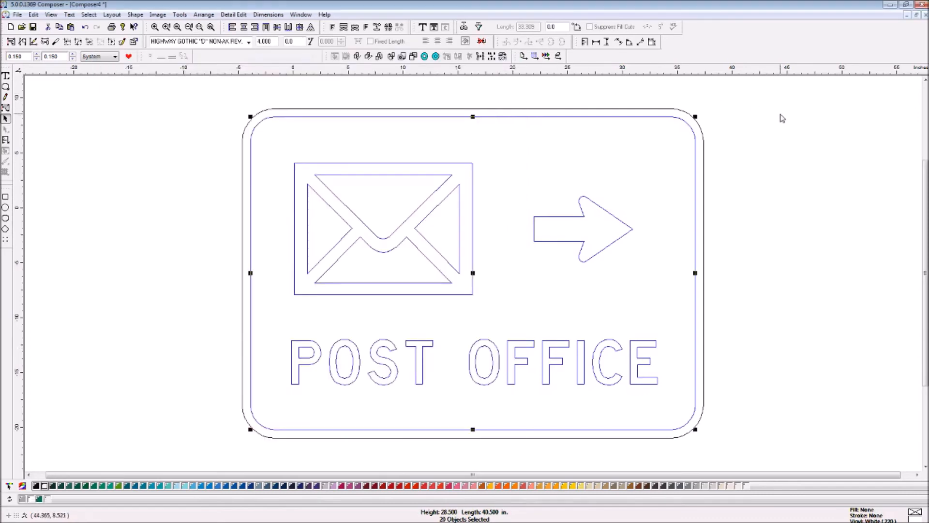
left_click(688, 93)
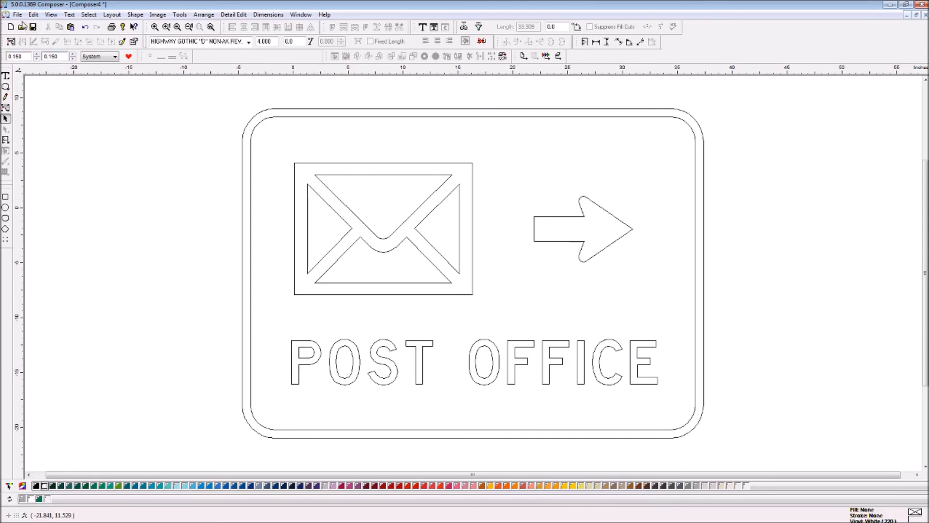
- Open W1-1 Left & Right 36 Inch.plt from the _W1 Series folder under _W's and check its layouts in the filled preview
left_click(19, 15)
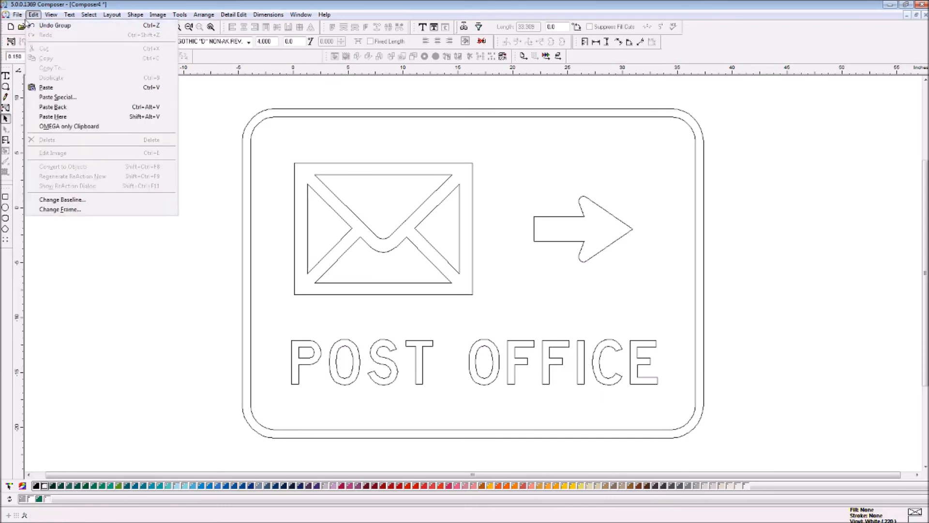
left_click(34, 35)
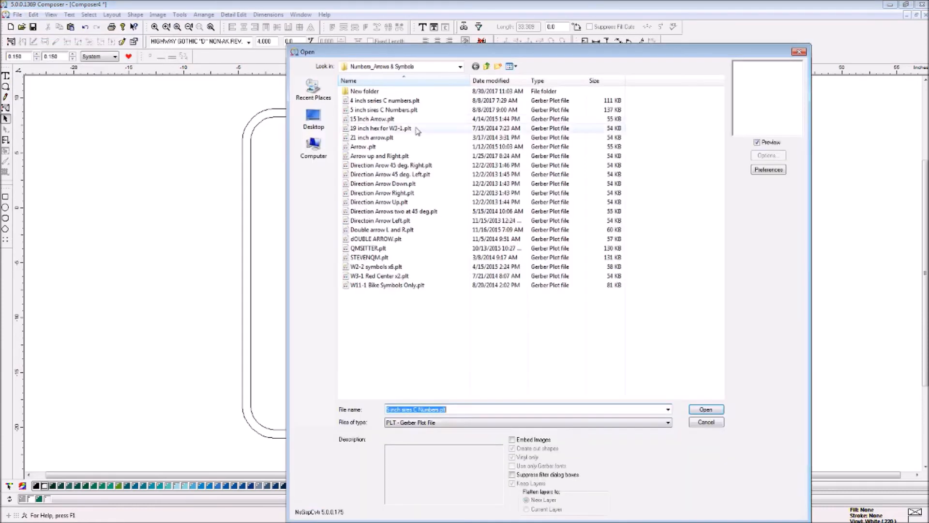
left_click(461, 67)
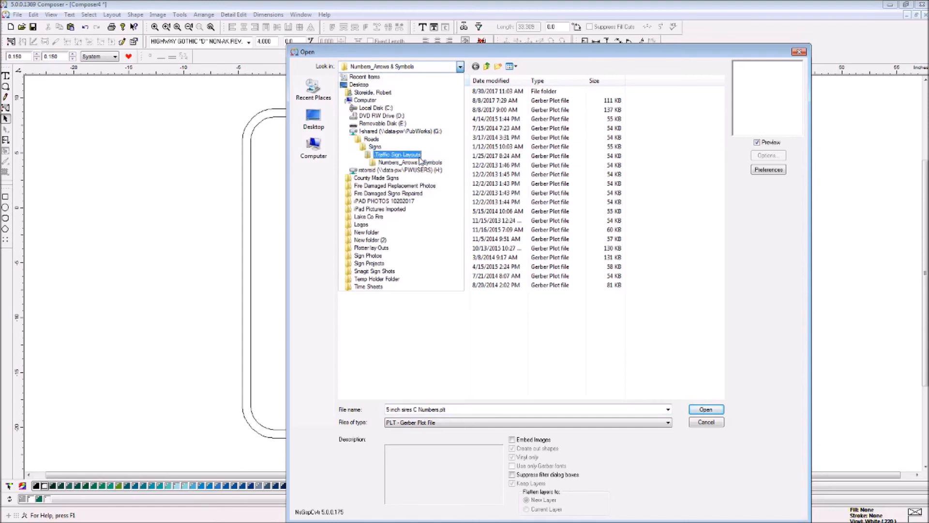
left_click(420, 157)
double_click(369, 155)
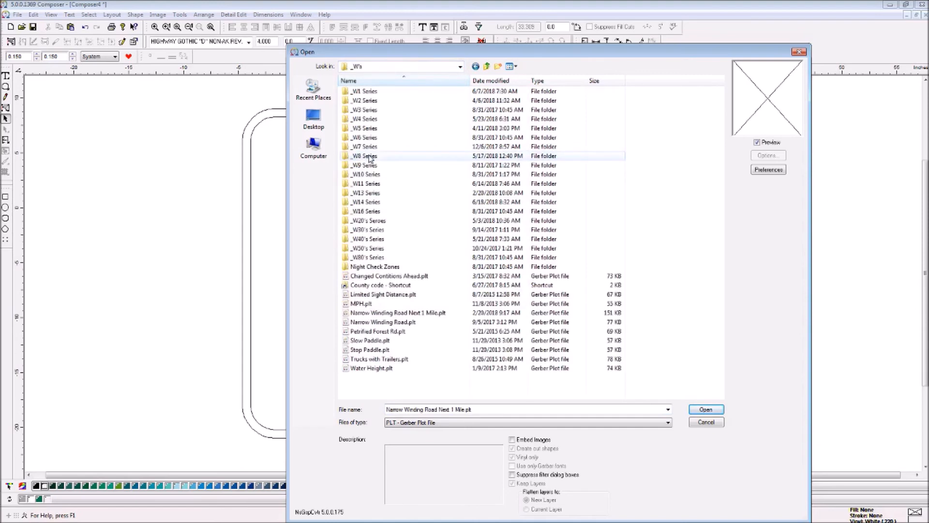
left_click(371, 92)
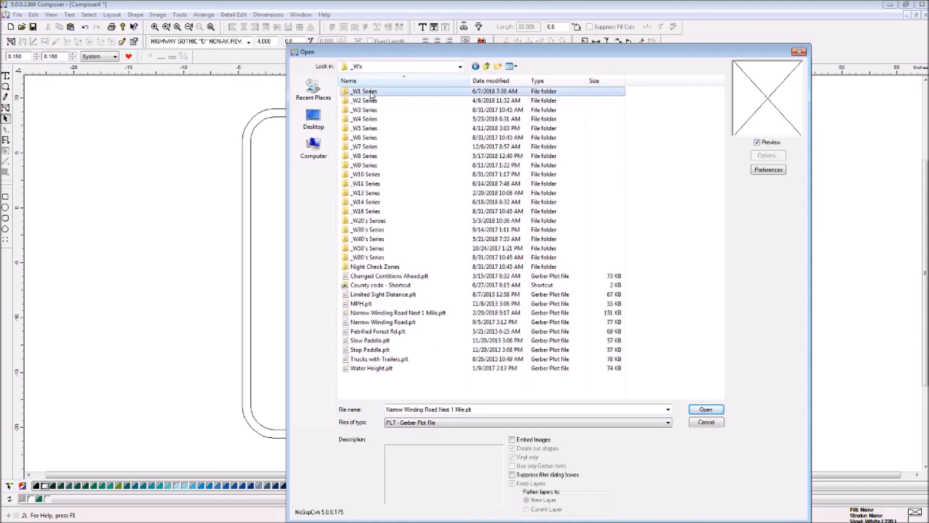
double_click(371, 92)
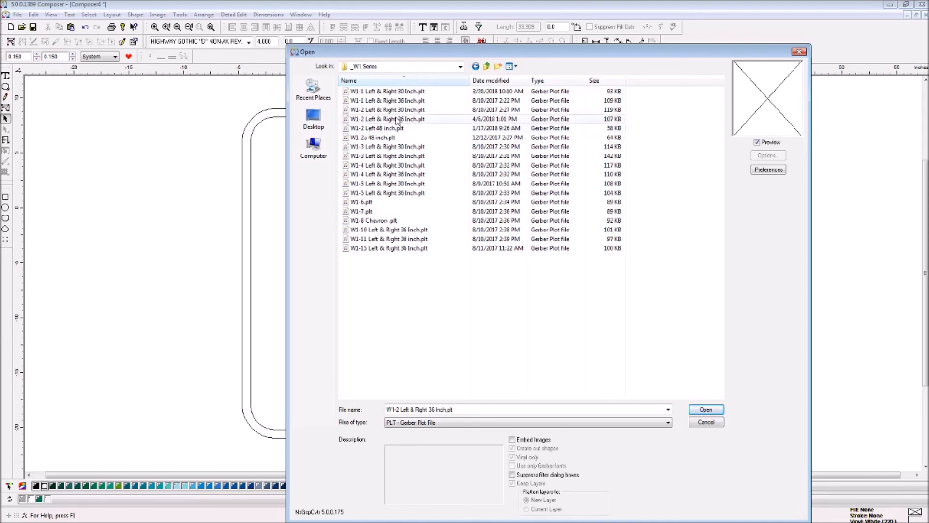
double_click(398, 100)
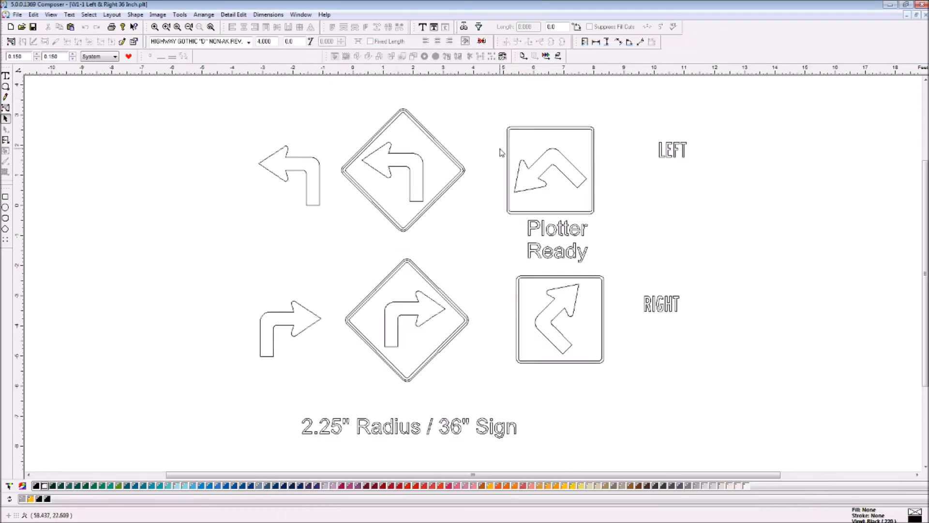
key("F9")
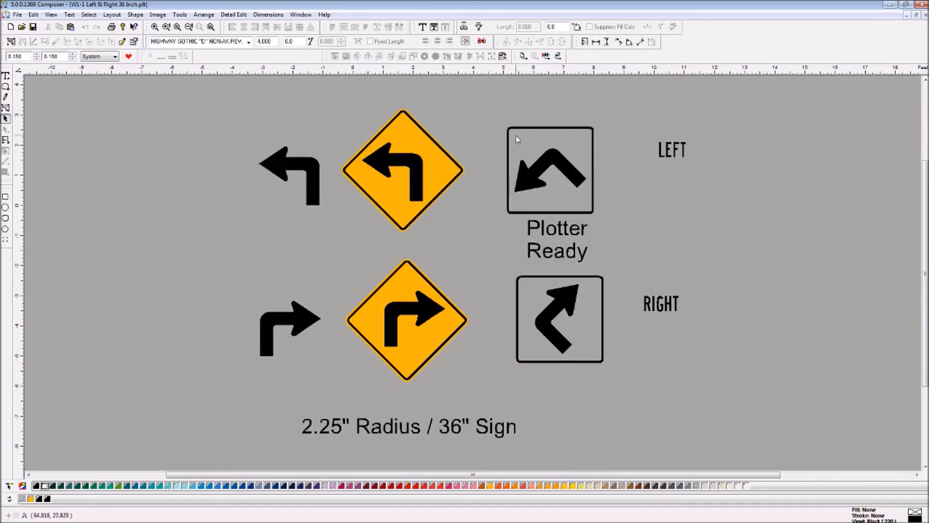
key("F9")
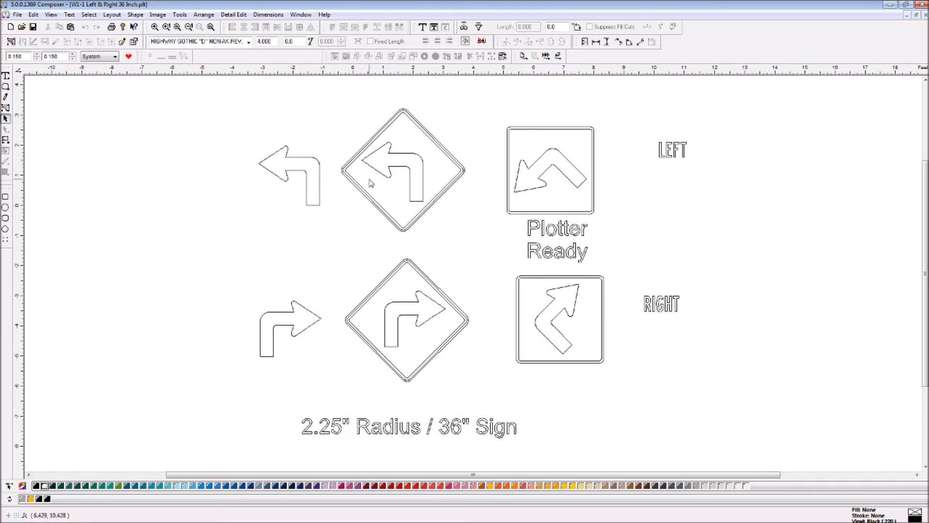
- Output only the plotter-ready left-turn sign to the plotter program and dismiss the start-up tips
left_click(573, 164)
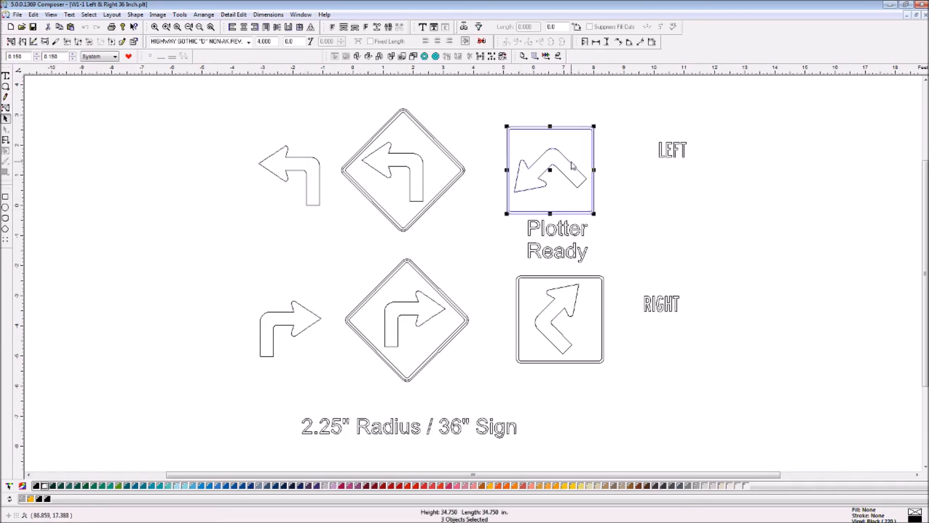
left_click(17, 15)
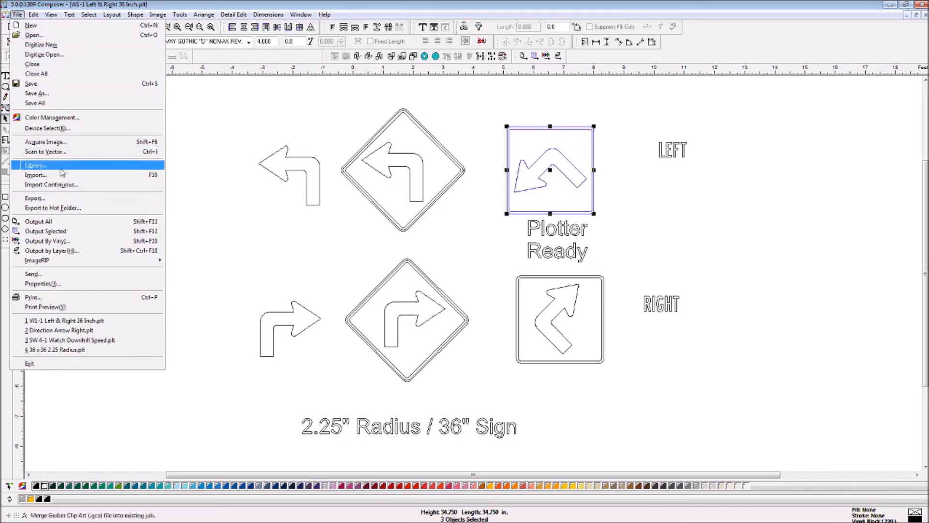
left_click(71, 231)
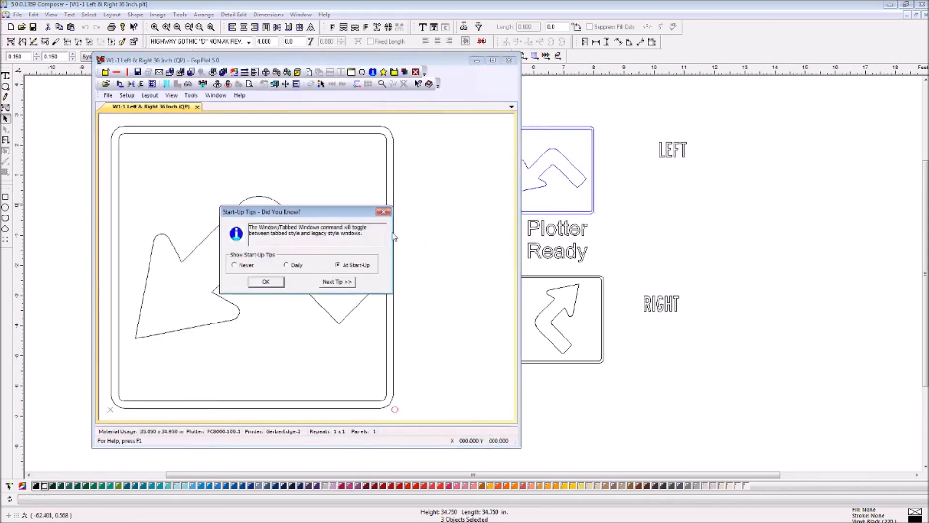
left_click(266, 281)
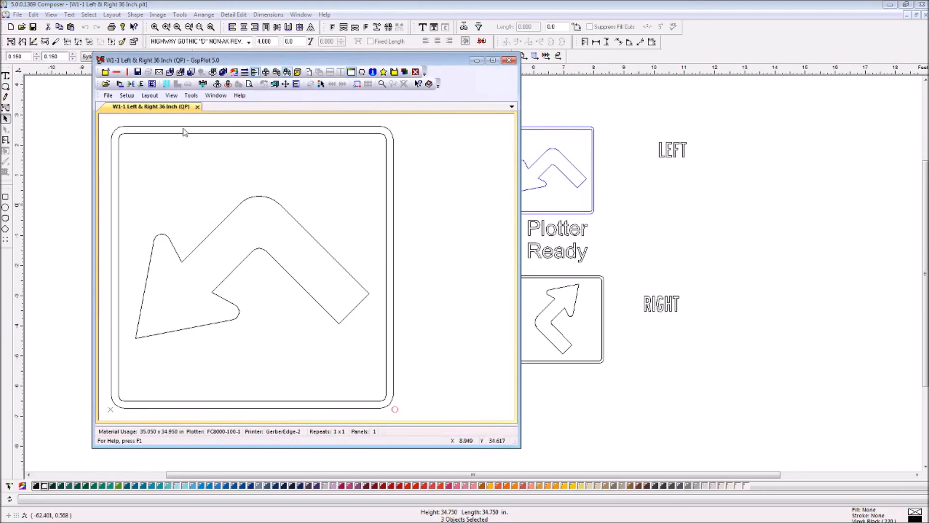
- Add weed lines to the left-turn sign's plot using horizontal weed sectioning with 4 sections, and close the plotter program
left_click(142, 84)
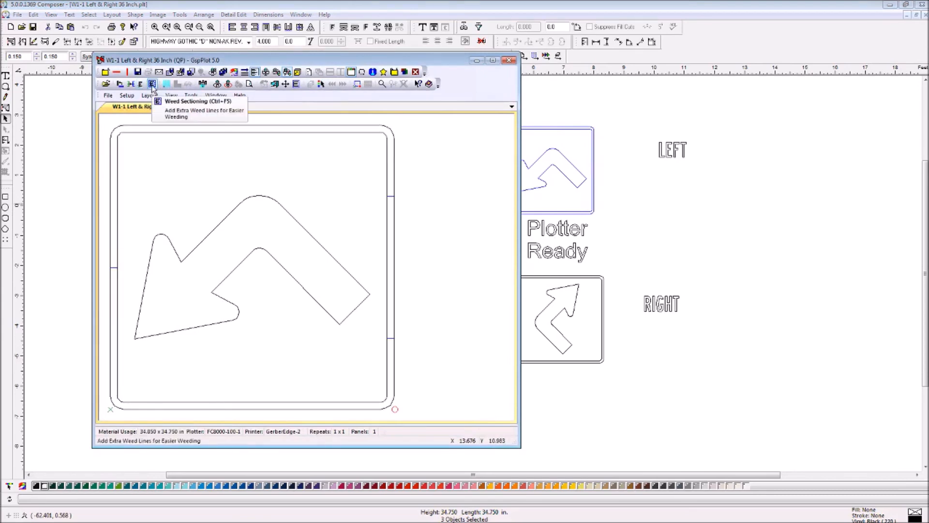
left_click(152, 84)
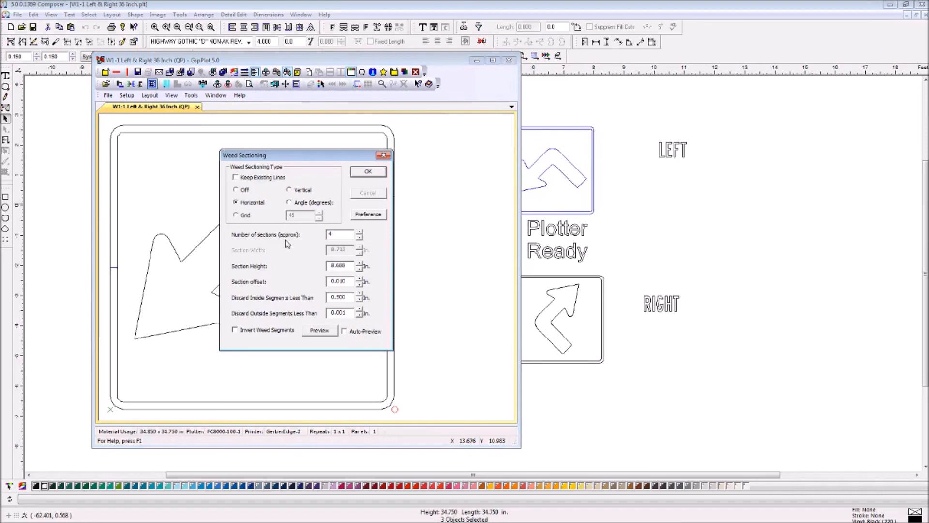
key("Return")
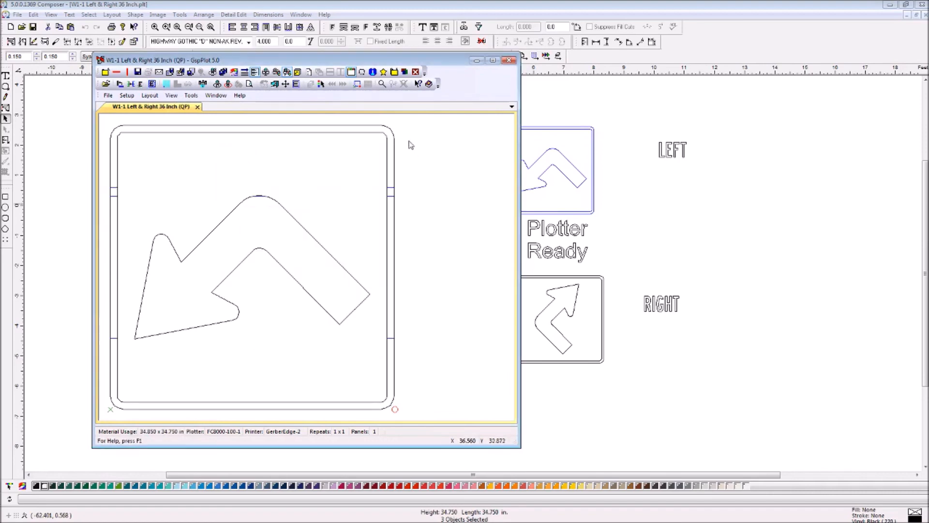
left_click(511, 61)
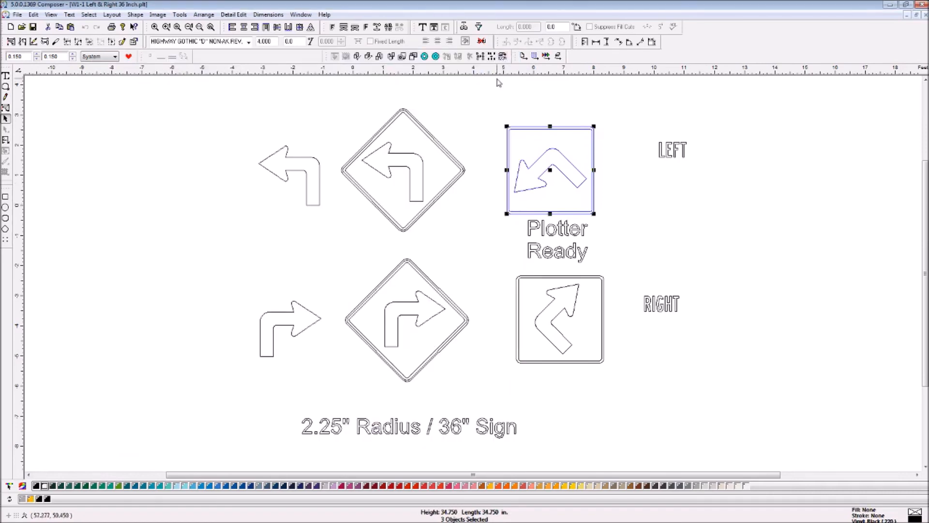
- Minimize the W1-1 drawing and maximize the POST OFFICE sign drawing
left_click(907, 17)
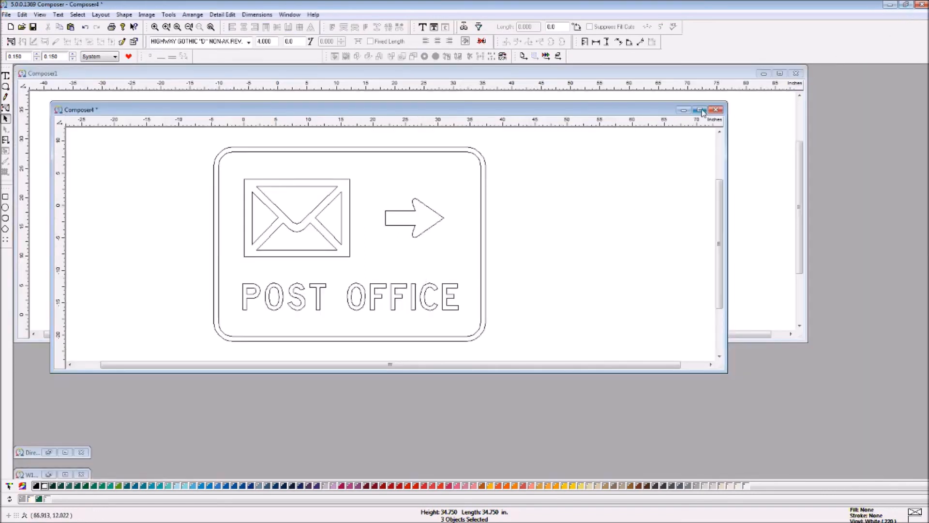
left_click(700, 110)
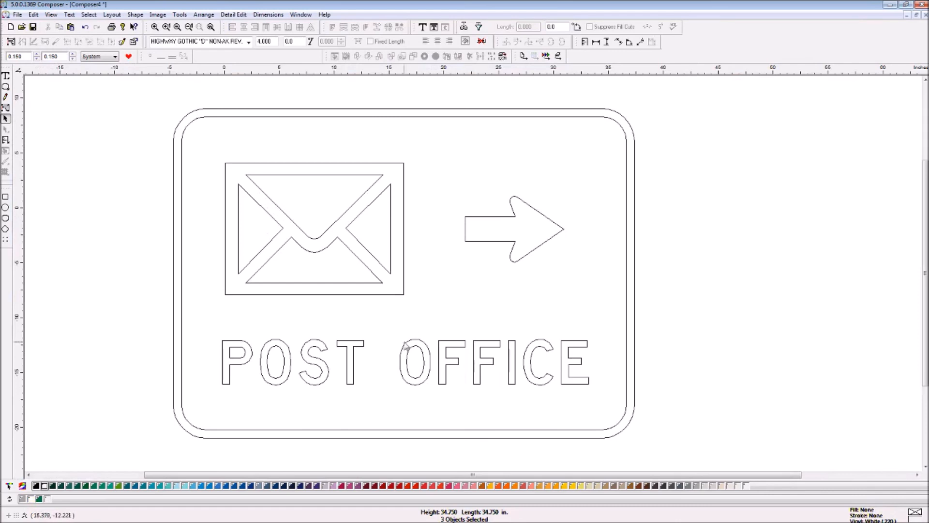